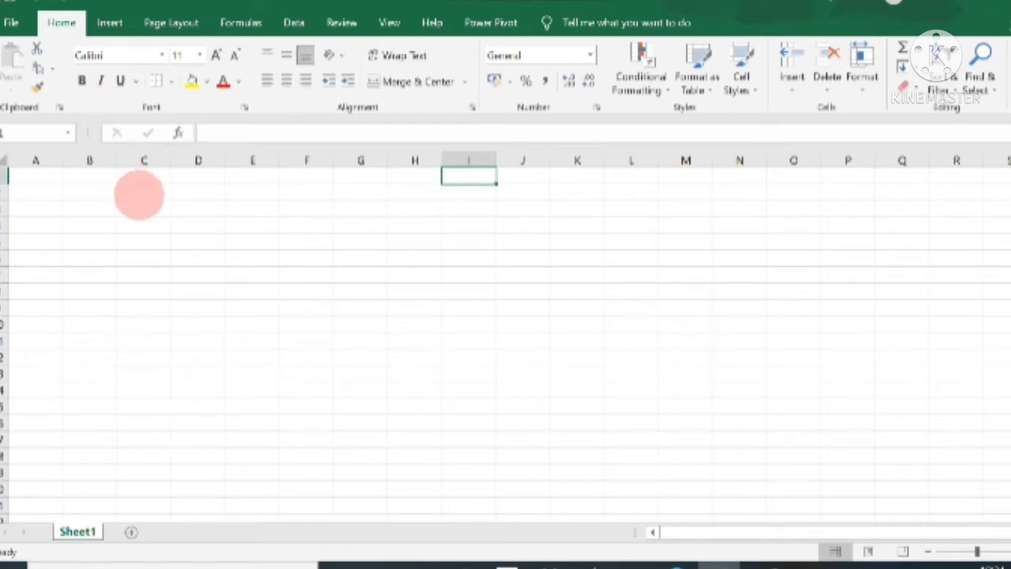
Step: Enter the column headers sl no, name, english and maths in cells C2 to F2
click(142, 193)
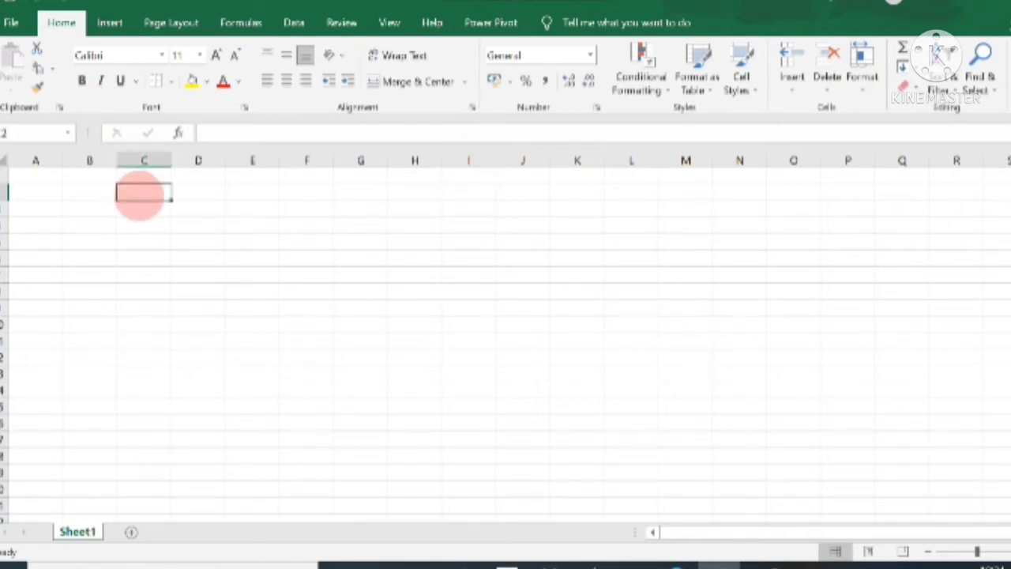
text(sl no)
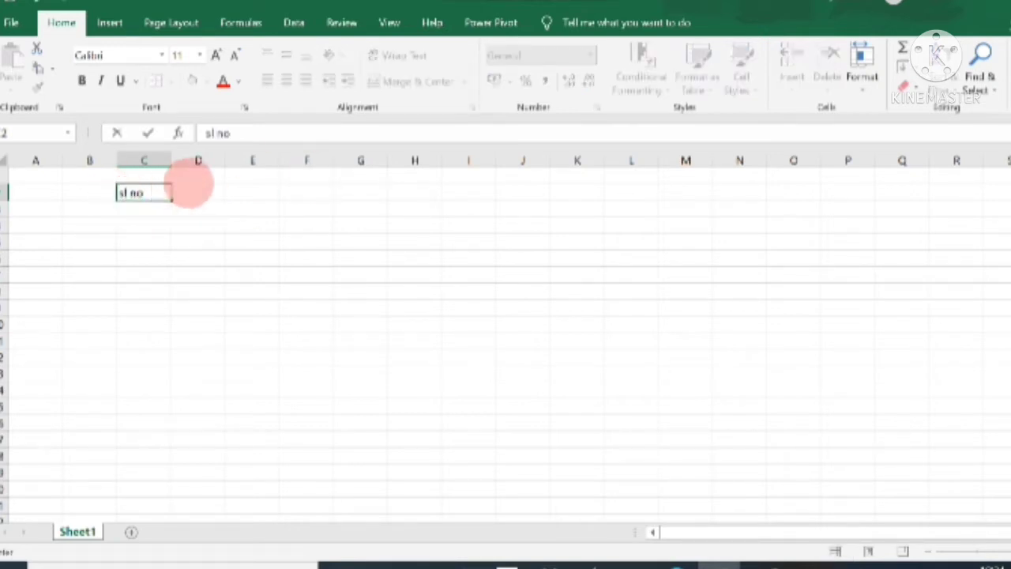
click(189, 192)
text(name)
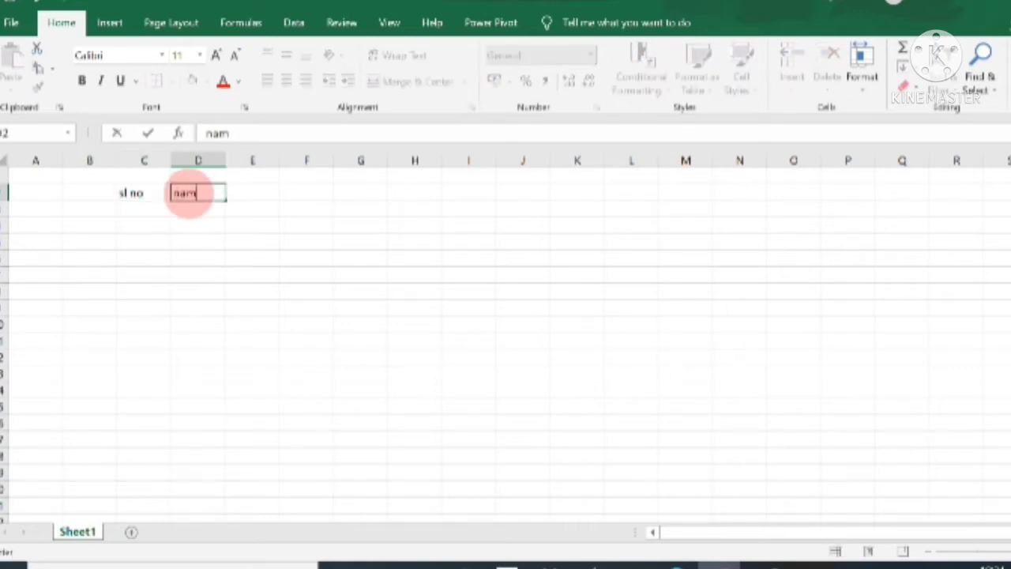
click(243, 197)
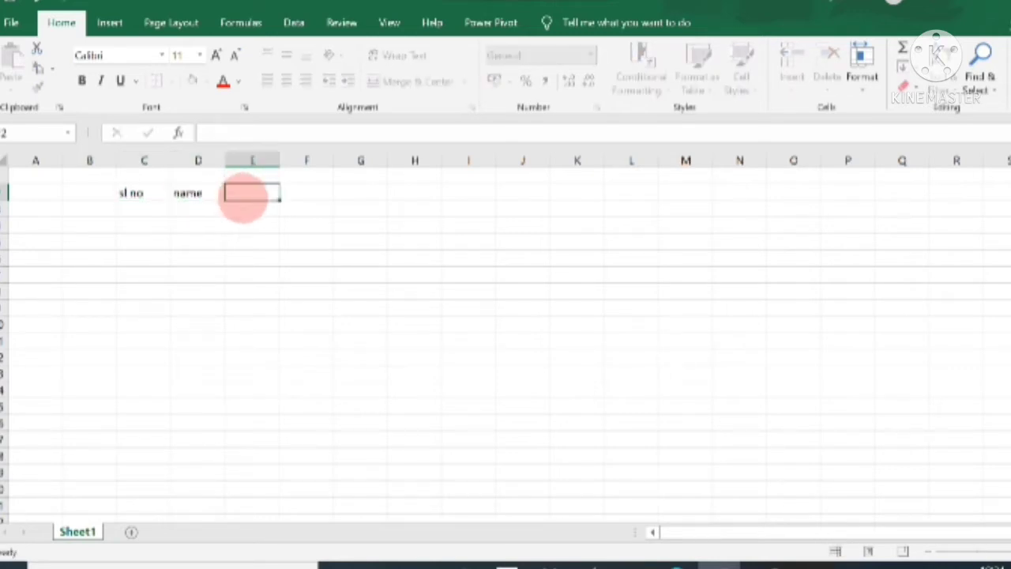
text(english)
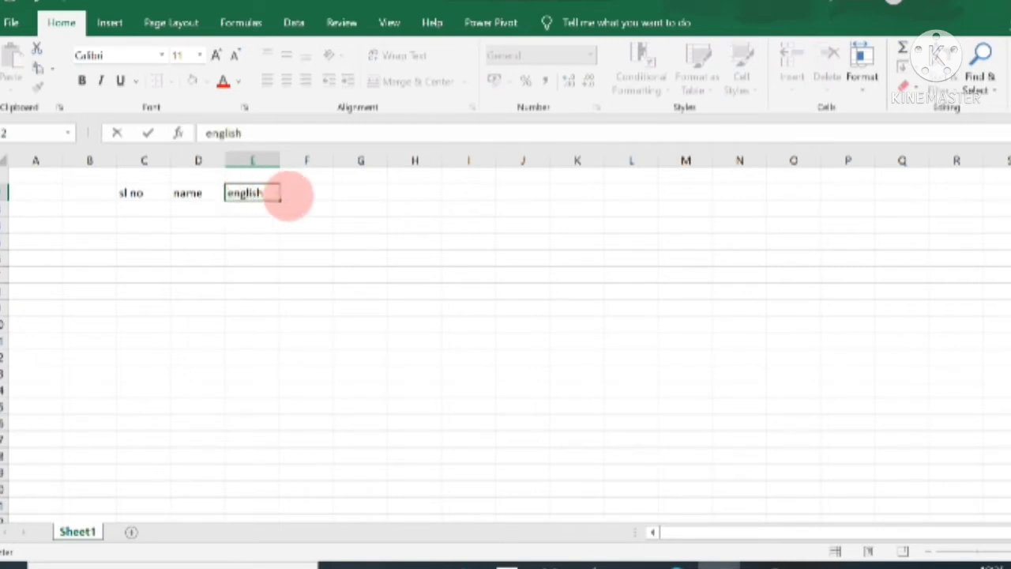
click(290, 194)
text(maths)
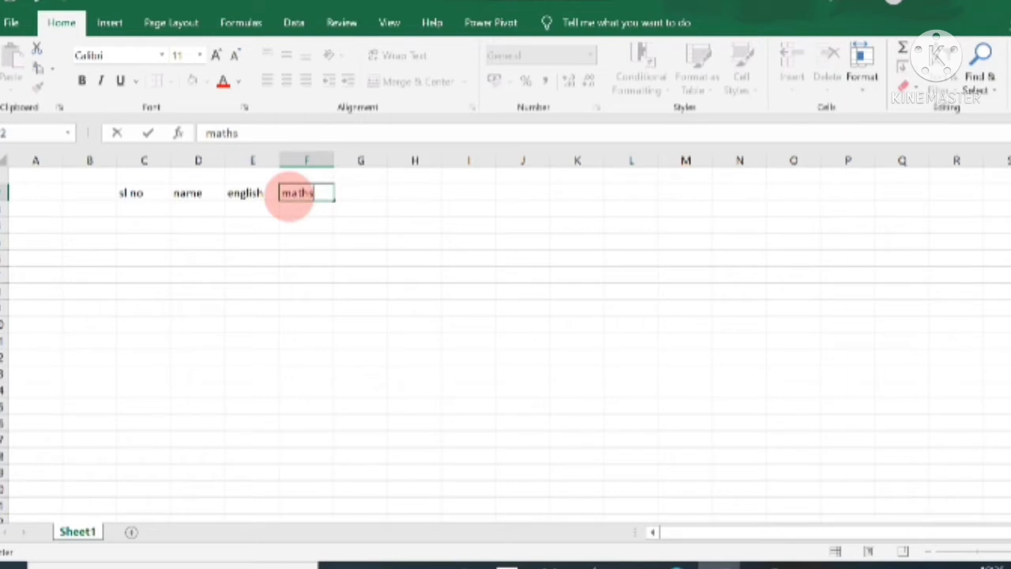
Step: Add the headers hindi, evs and total in cells G2 to I2
key(Tab)
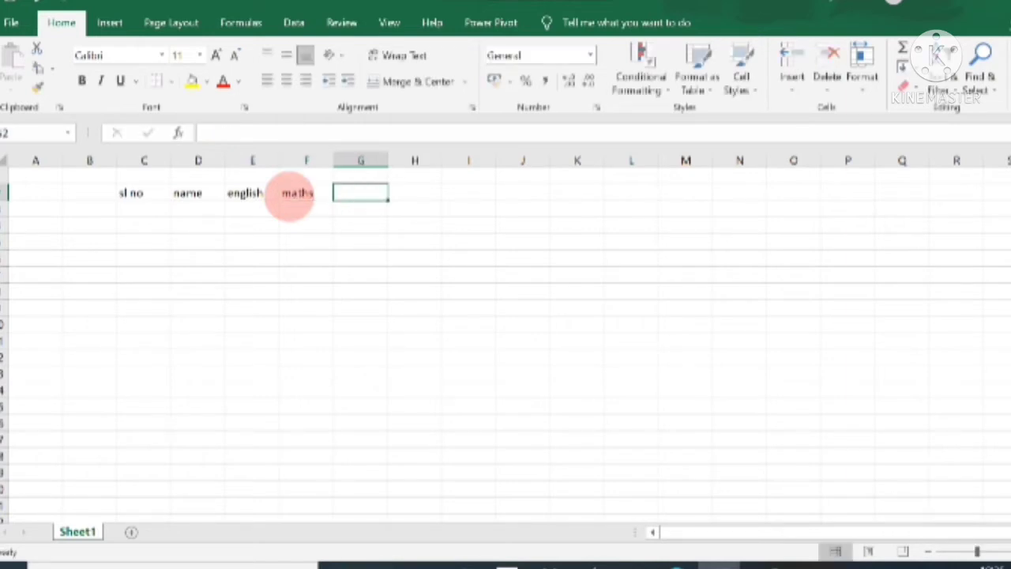
text(hindi)
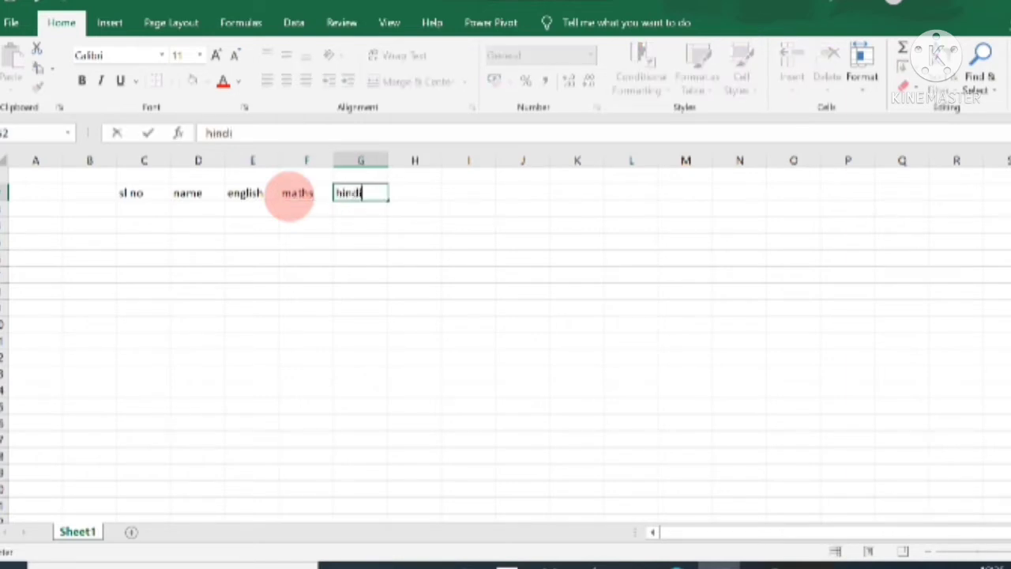
key(Tab)
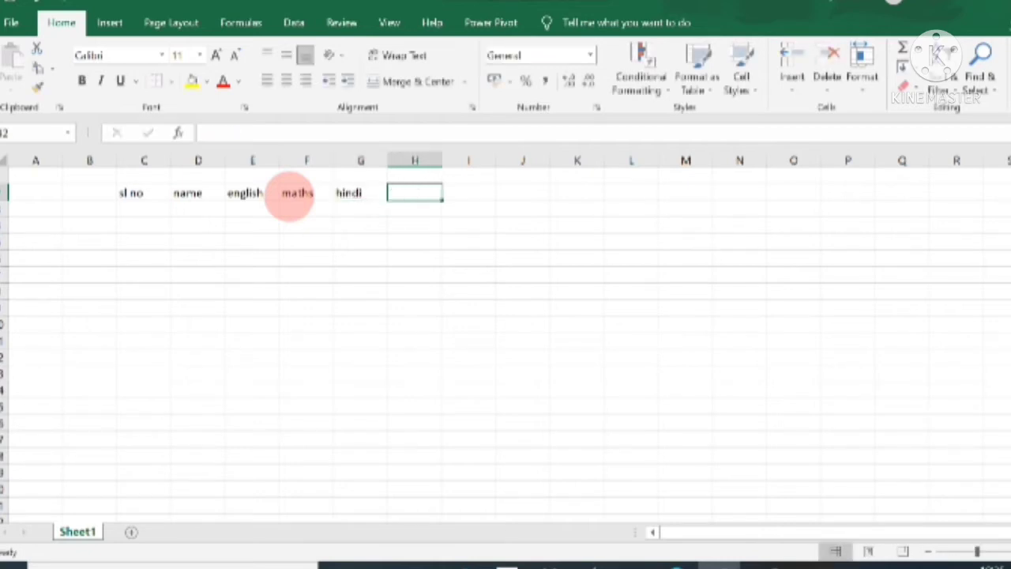
text(evs)
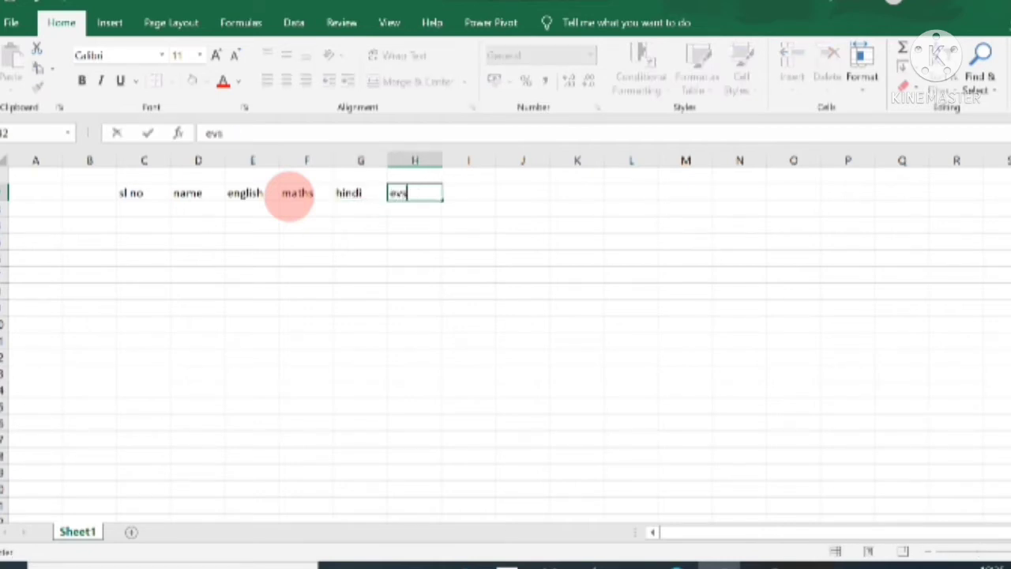
key(Tab)
text(total)
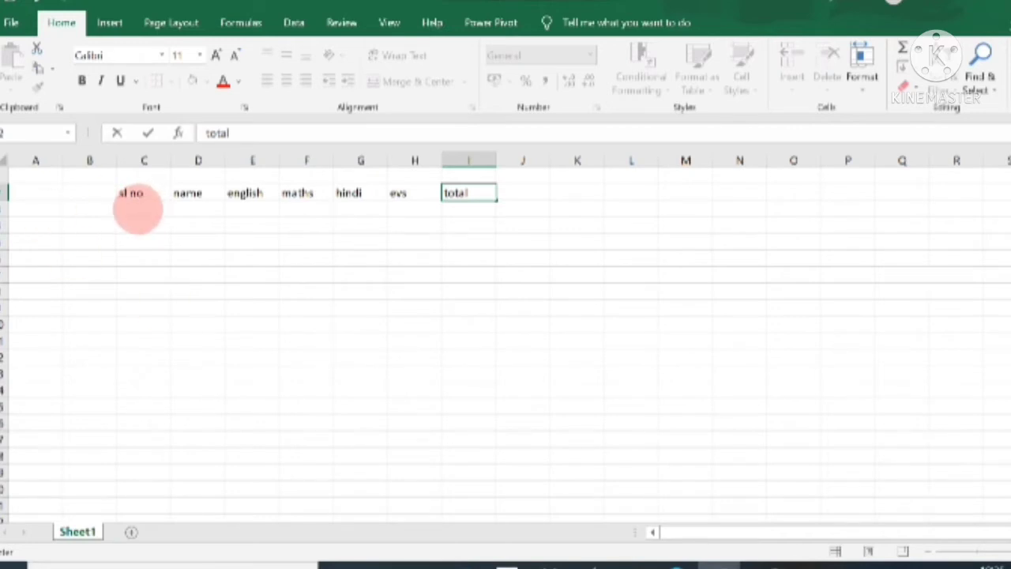
Step: Enter serial number 1 in C3 and the first student's name in D3
click(138, 209)
text(1)
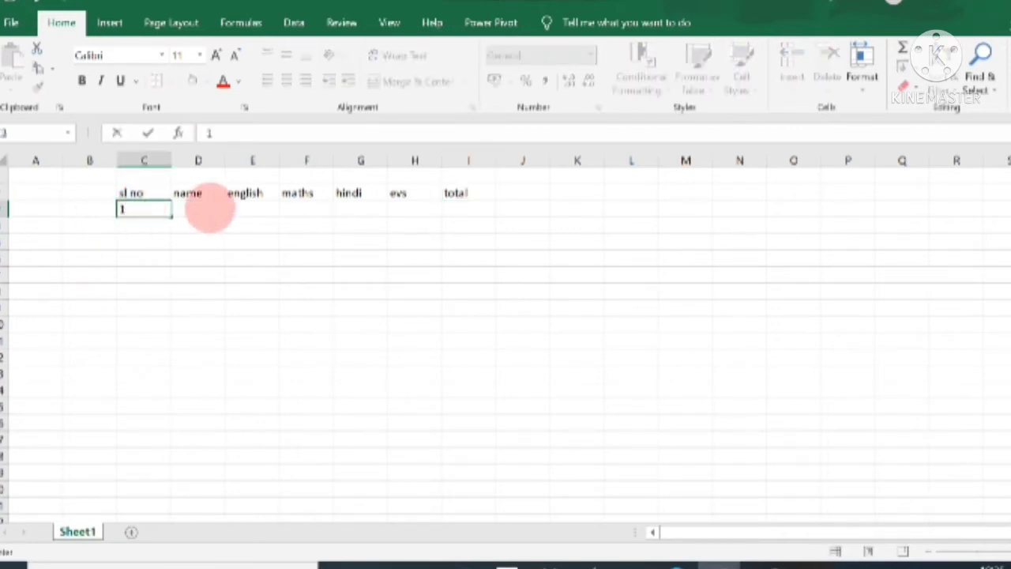
click(209, 208)
text(adiyt)
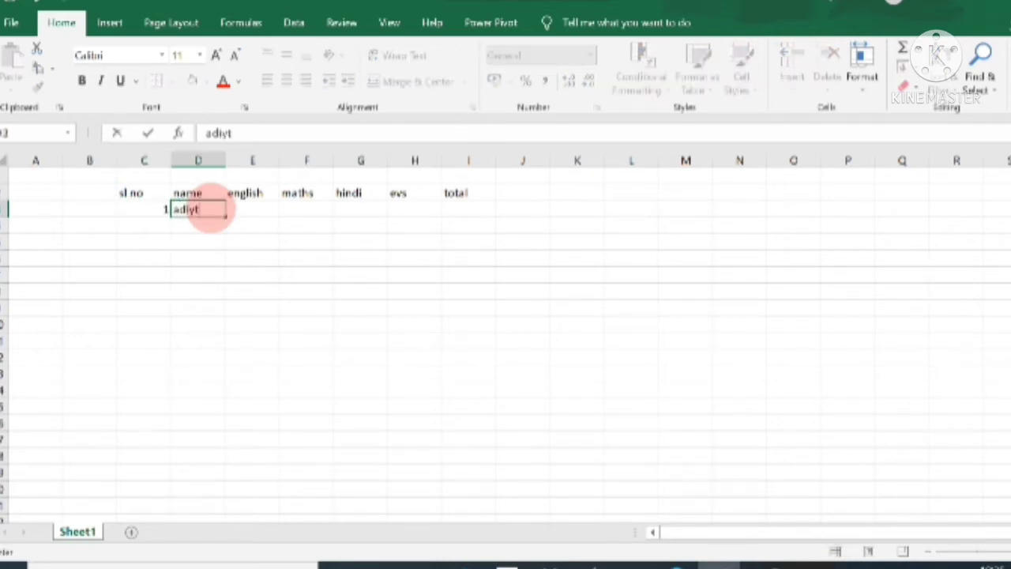
key(BackSpace)
key(BackSpace)
text(tya 23.4)
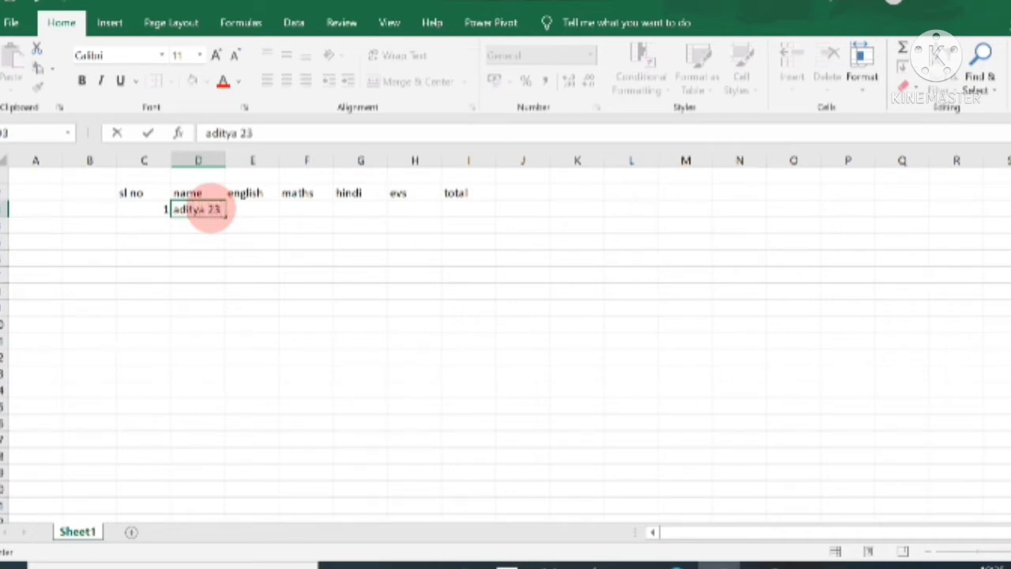
key(BackSpace)
key(BackSpace)
key(BackSpace)
key(BackSpace)
key(Tab)
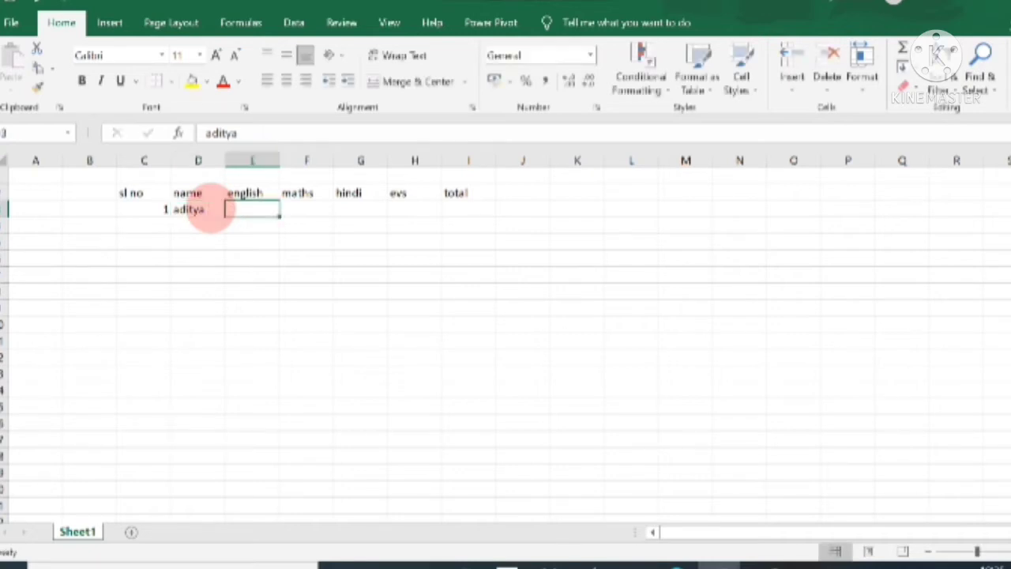
Step: Fill in the first student's marks in E3 to H3: 23.4, 23, 22 and 25
text(23.4)
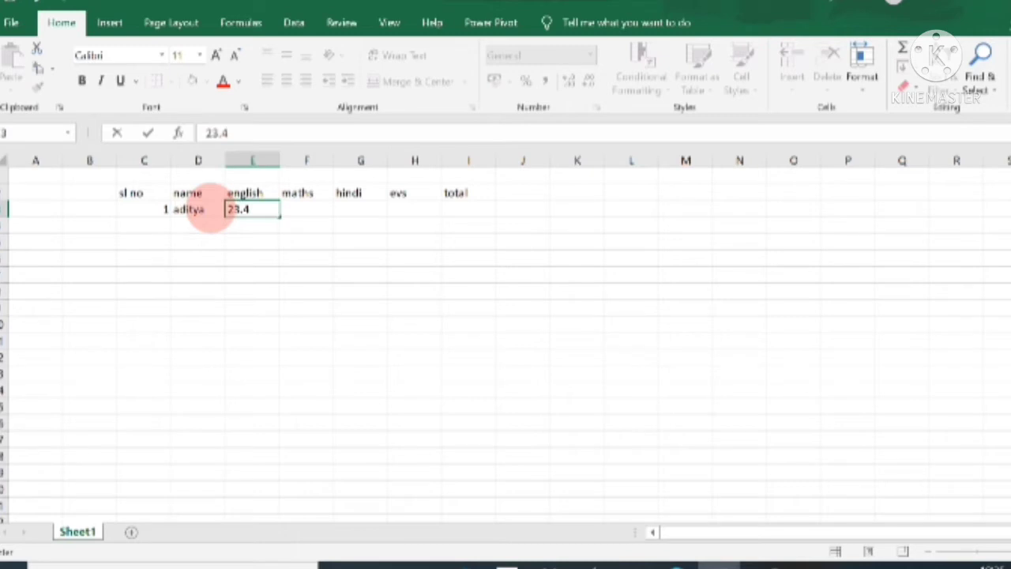
key(Tab)
text(23)
key(Tab)
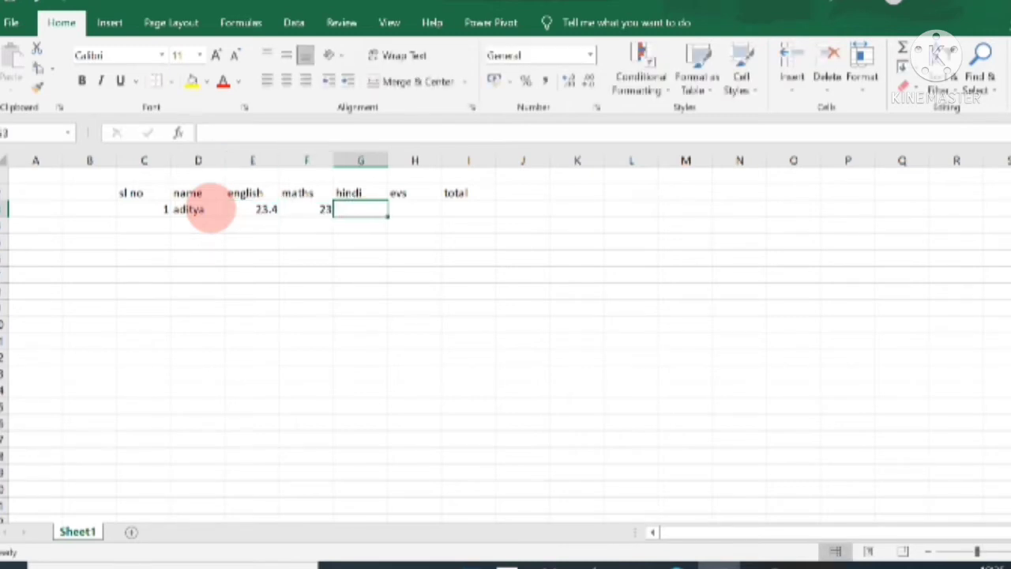
text(22)
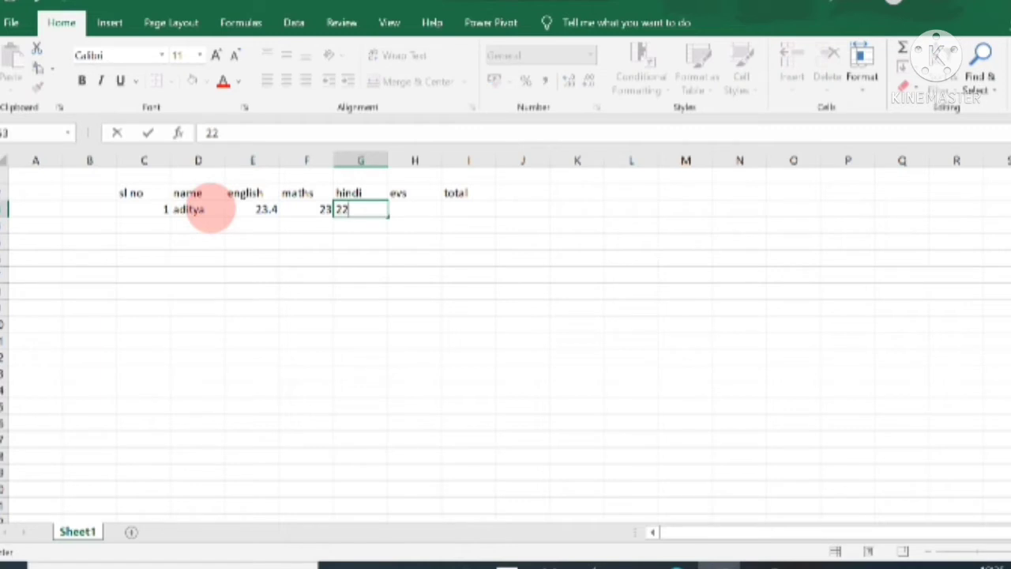
key(Tab)
text(25)
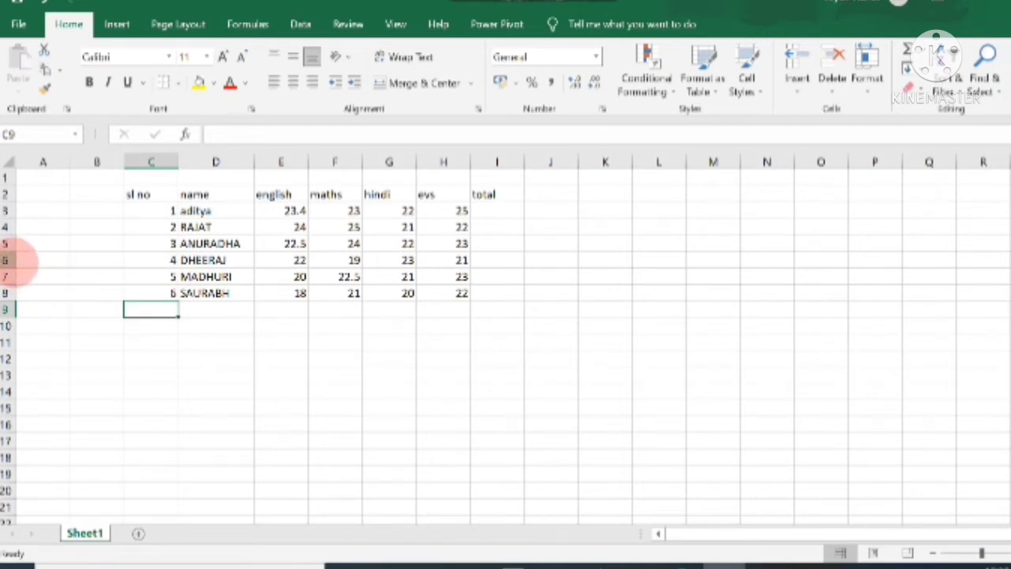
Step: Insert a blank row above row 6 and delete that blank row again
click(14, 260)
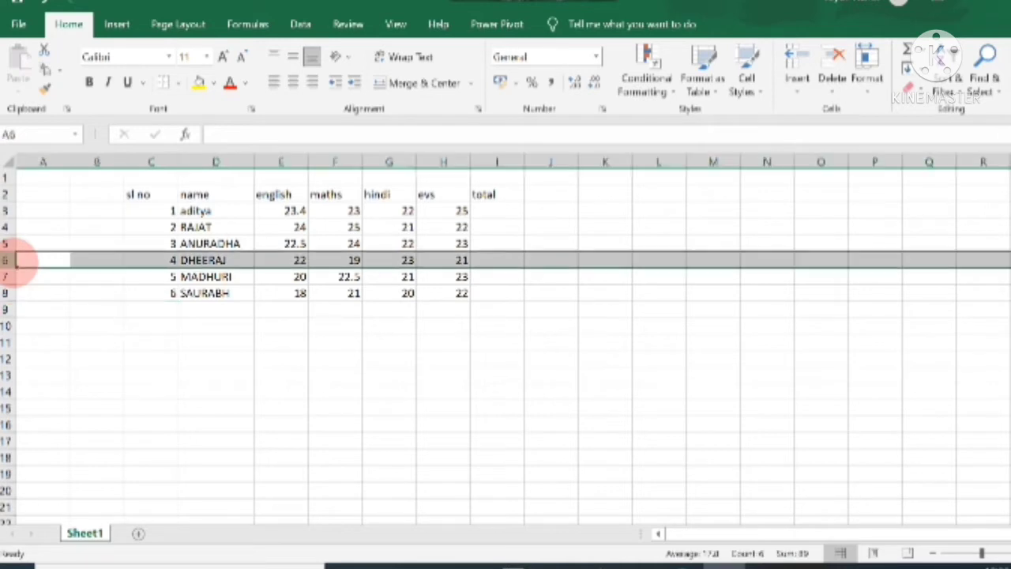
right_click(15, 261)
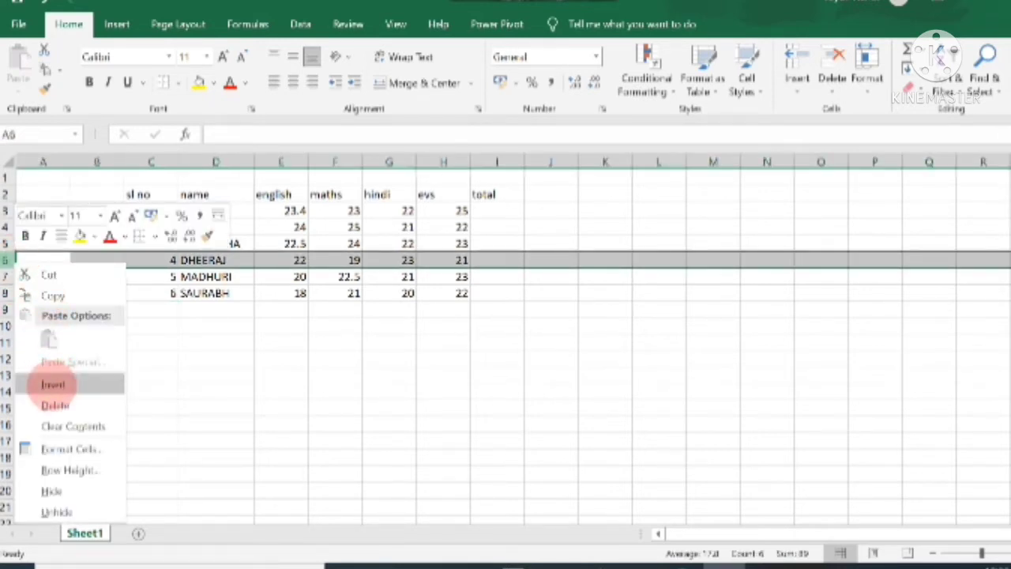
click(53, 384)
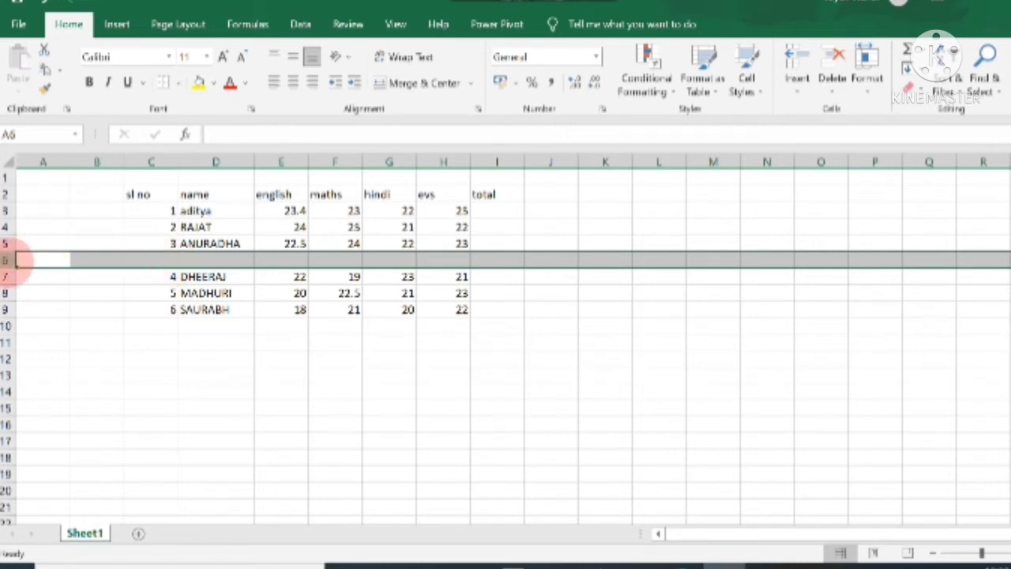
right_click(17, 260)
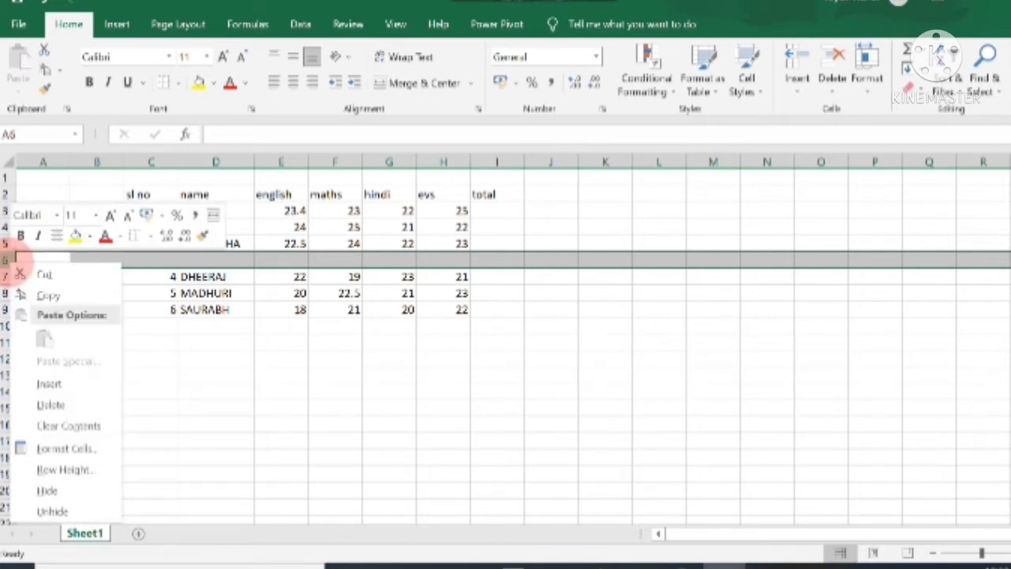
click(48, 403)
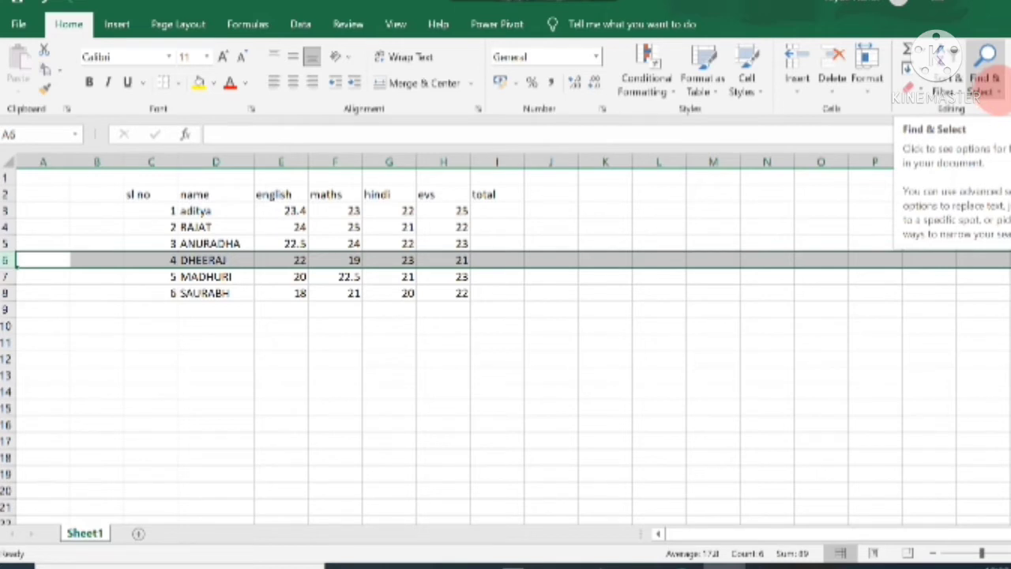
Step: Search the sheet for 22.5, going to the next match and listing all matches
click(995, 96)
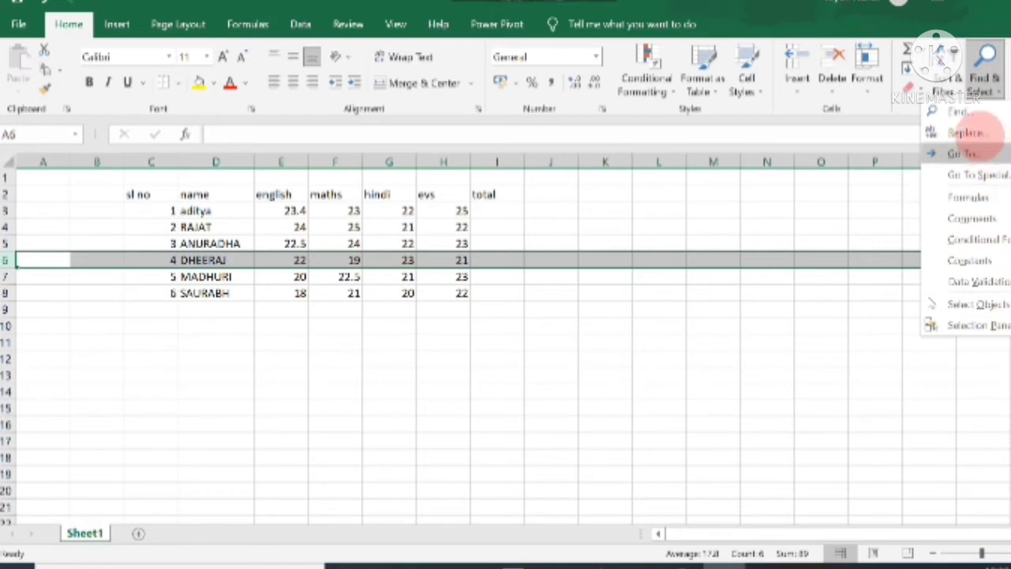
click(965, 112)
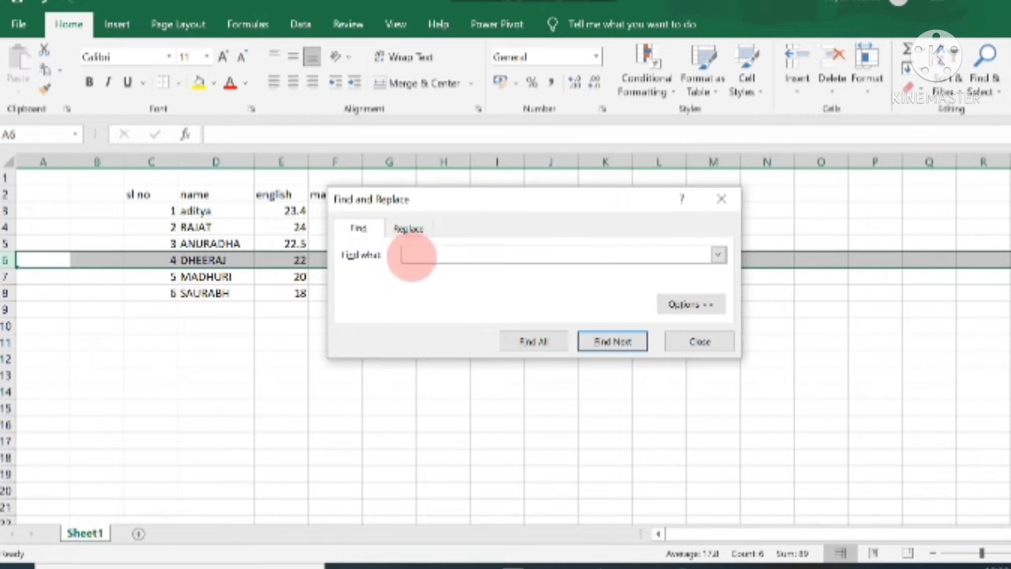
text(22.5)
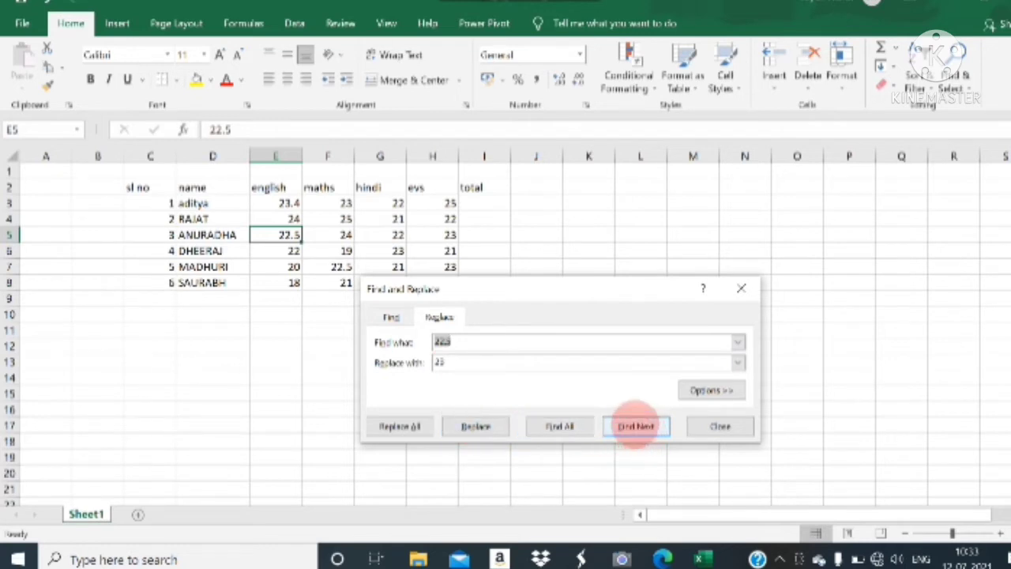
click(636, 425)
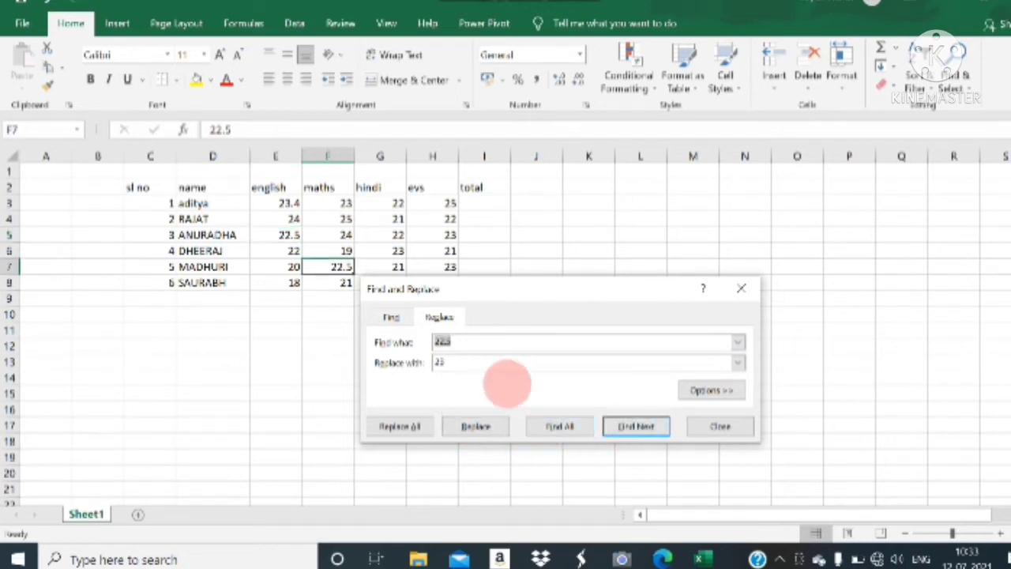
click(559, 425)
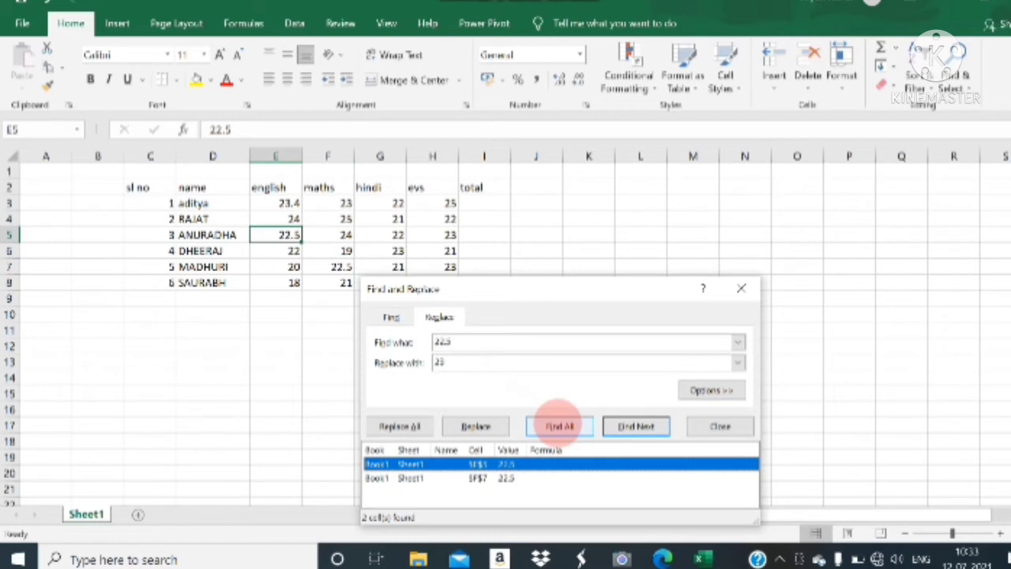
Step: Replace the 22.5 marks in E5 and F7 with 23 and close Find and Replace
click(475, 425)
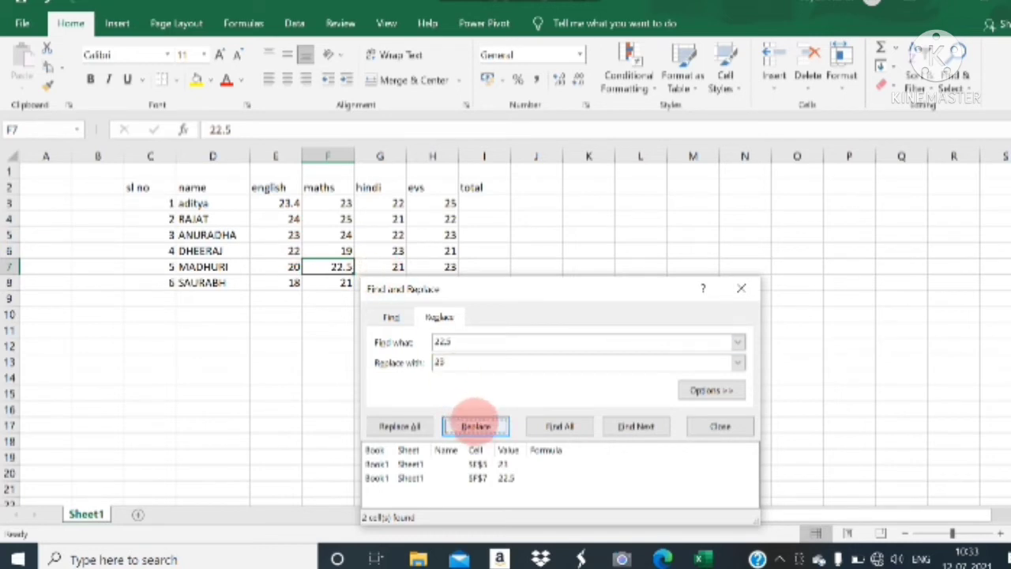
click(475, 425)
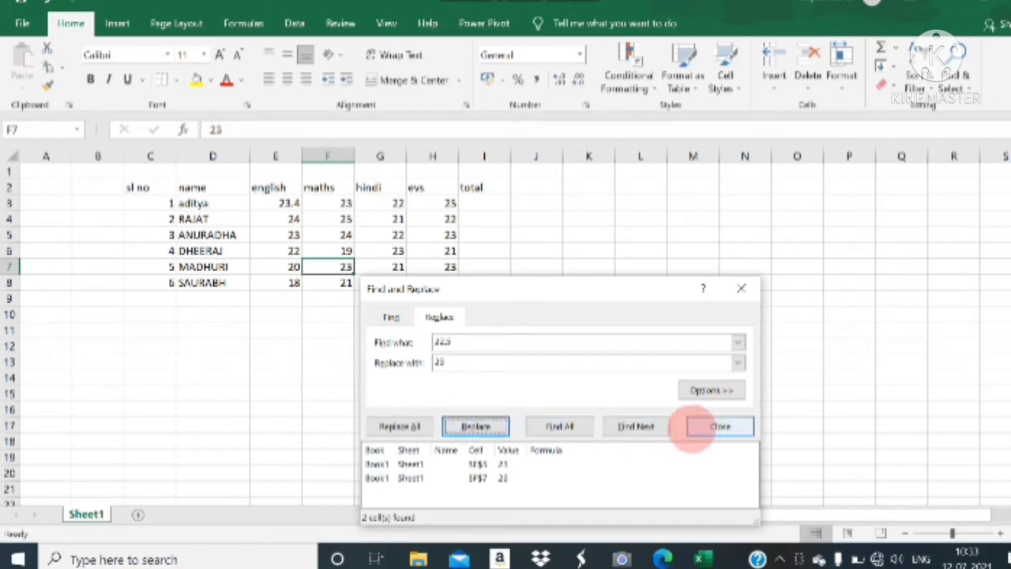
click(699, 425)
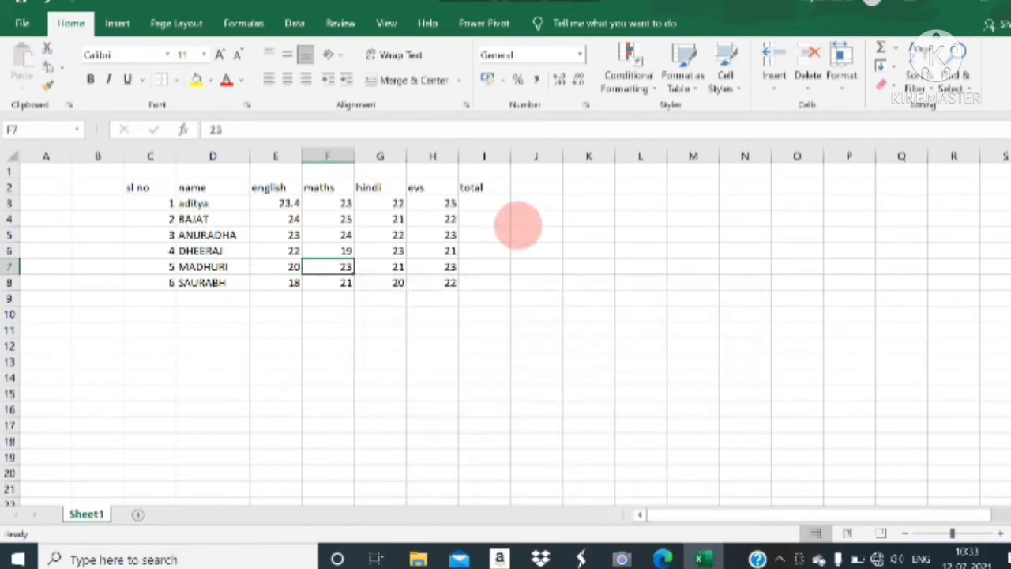
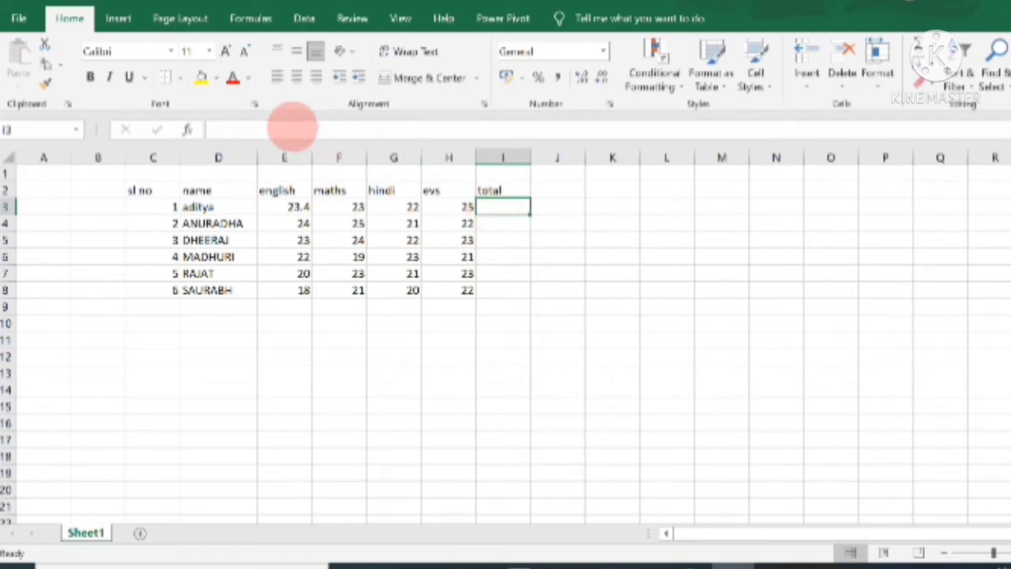
Step: Change the first student's English mark in E3 to 23
click(293, 128)
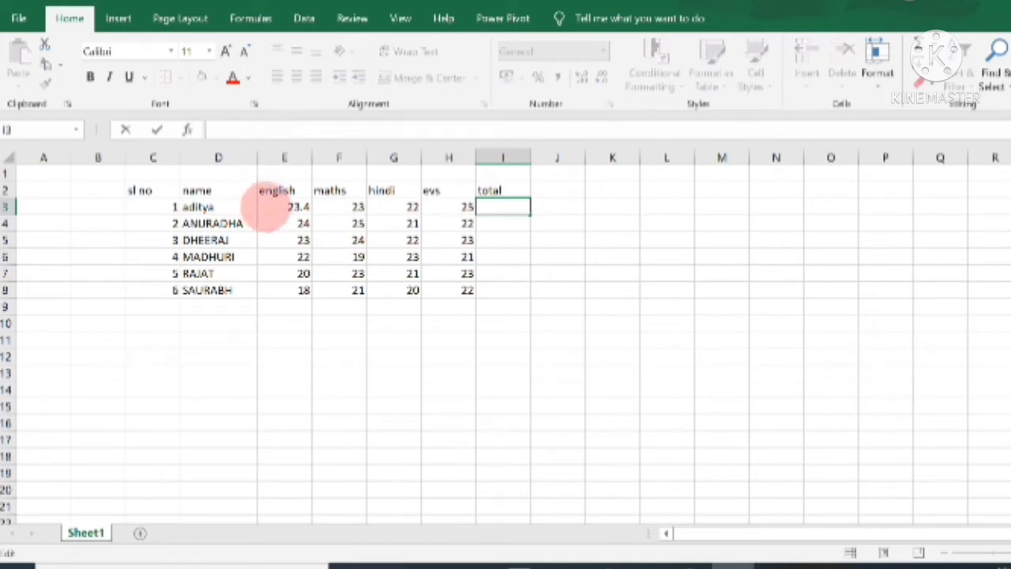
drag(273, 207, 459, 205)
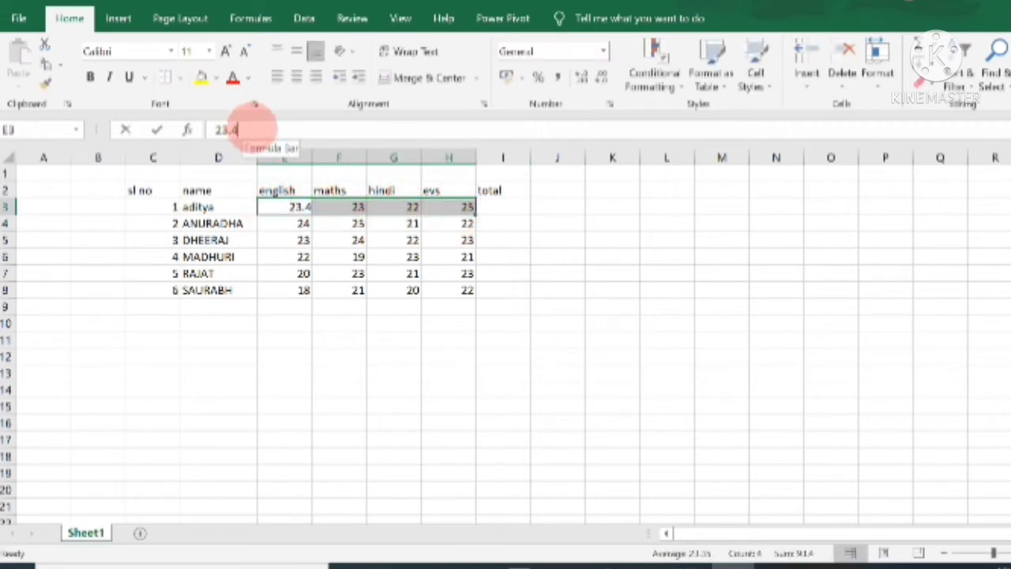
click(251, 129)
key(BackSpace)
key(BackSpace)
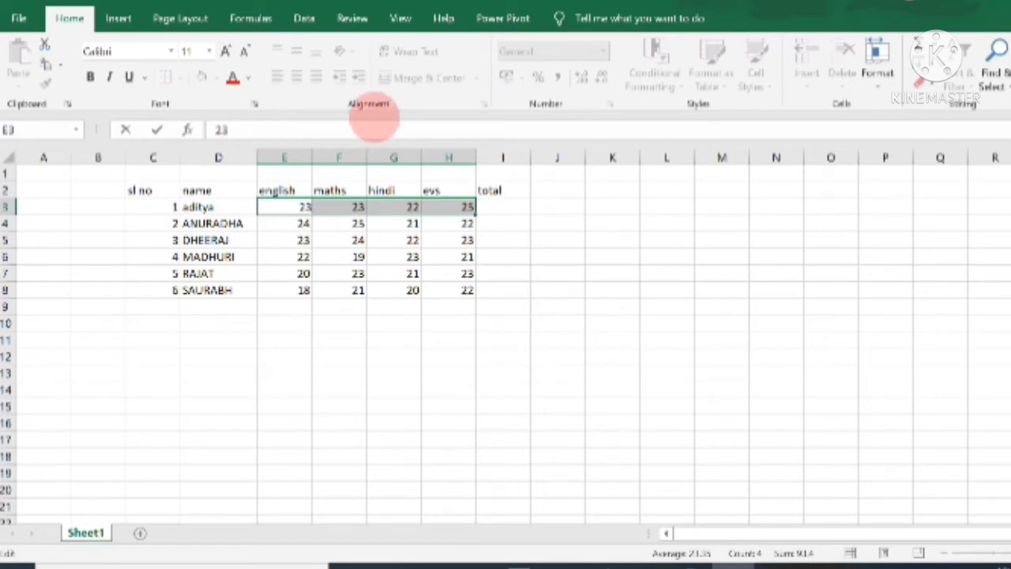
click(720, 274)
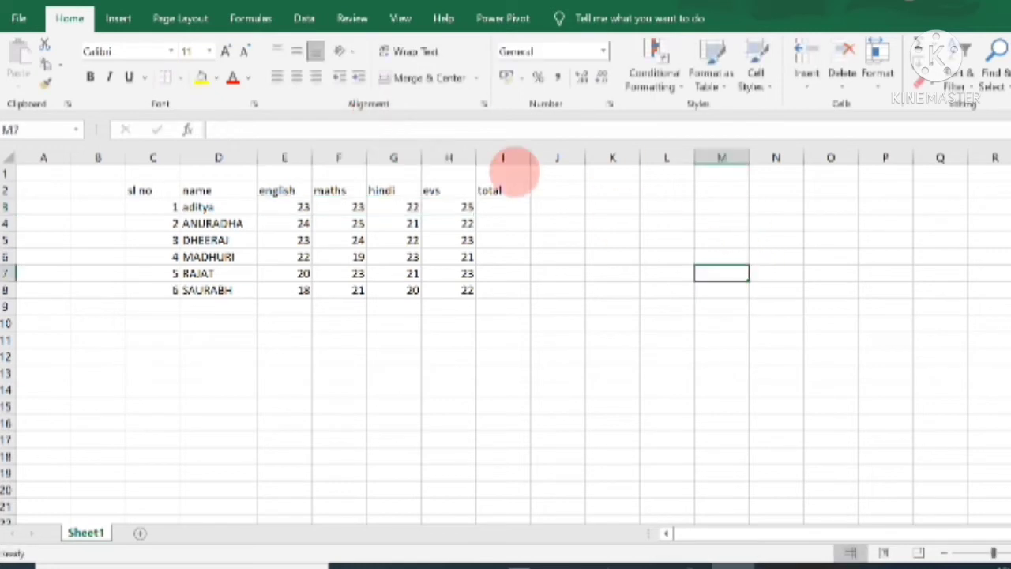
Step: Calculate the first student's total in I3 with the formula =SUM(E3:H3)
click(504, 207)
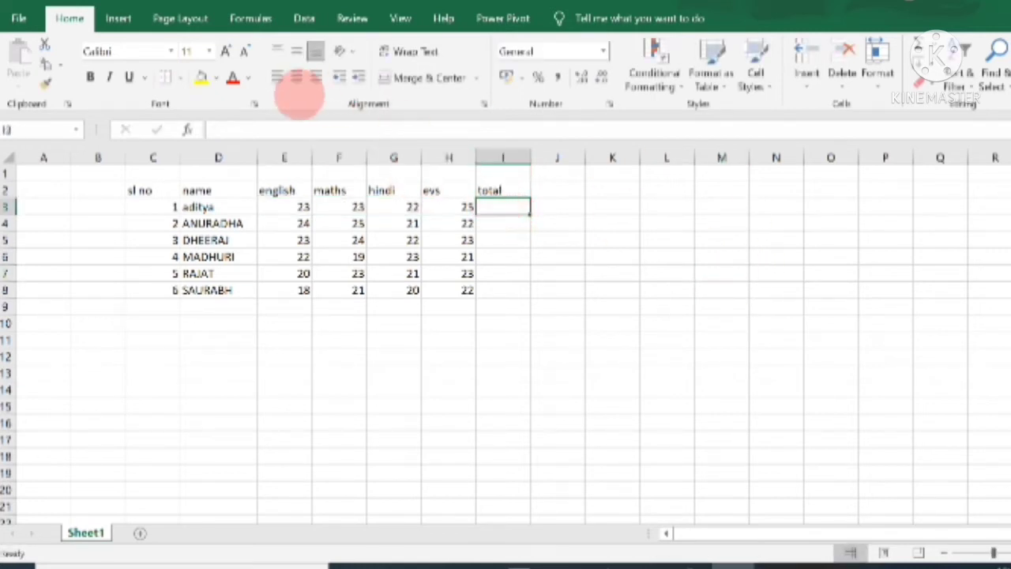
click(285, 128)
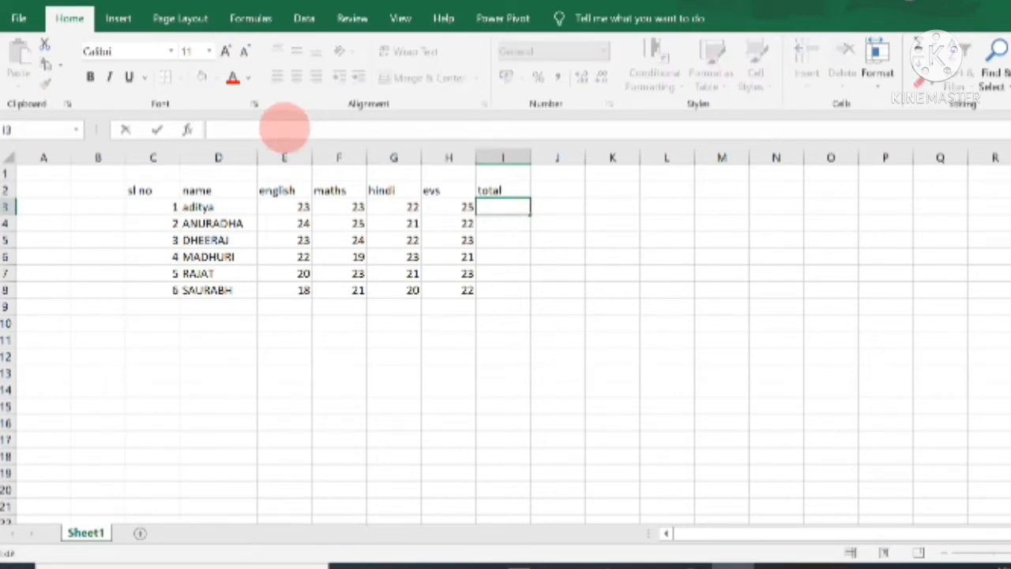
text(=)
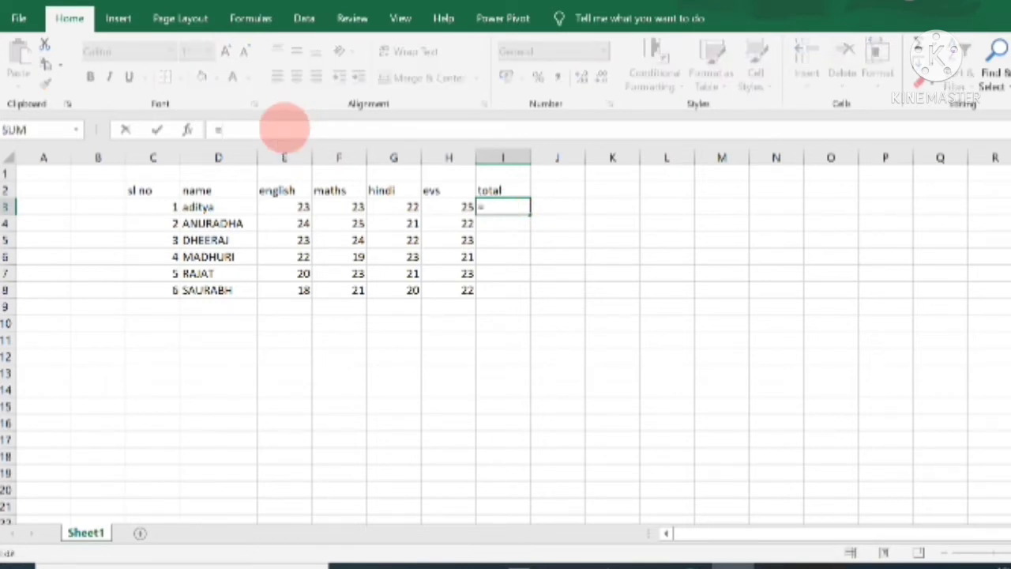
text(SU)
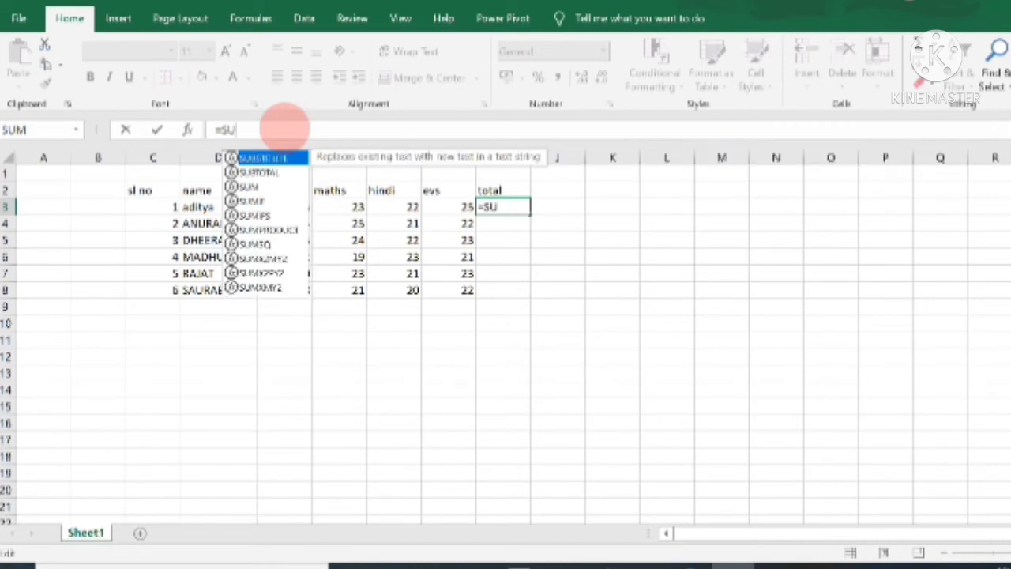
text(M)
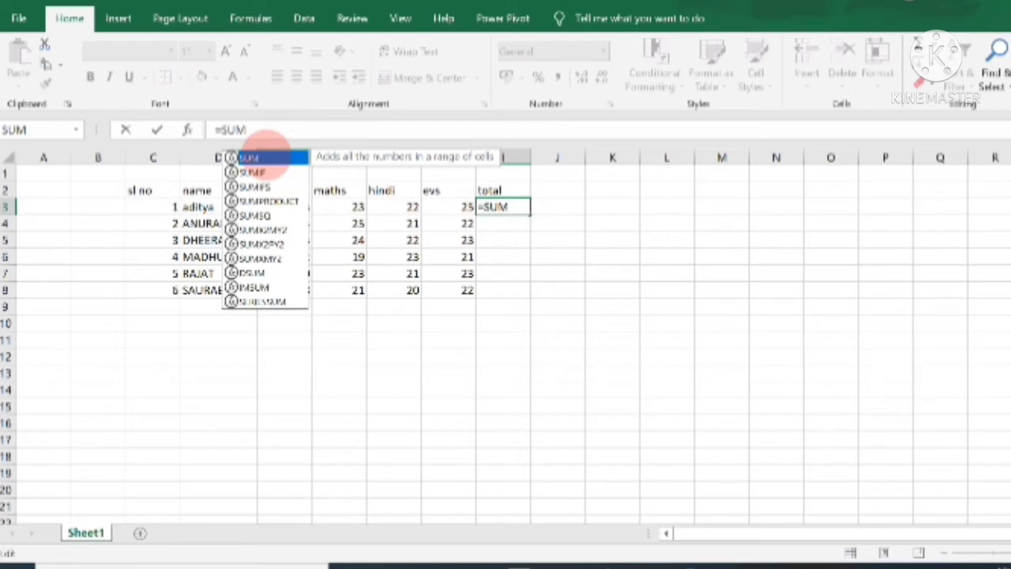
double_click(261, 157)
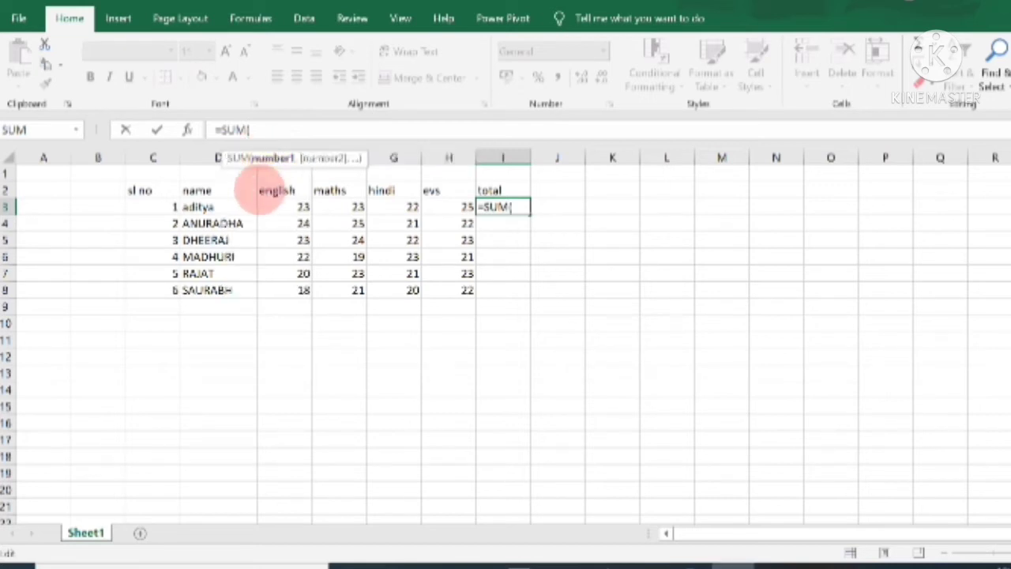
click(276, 208)
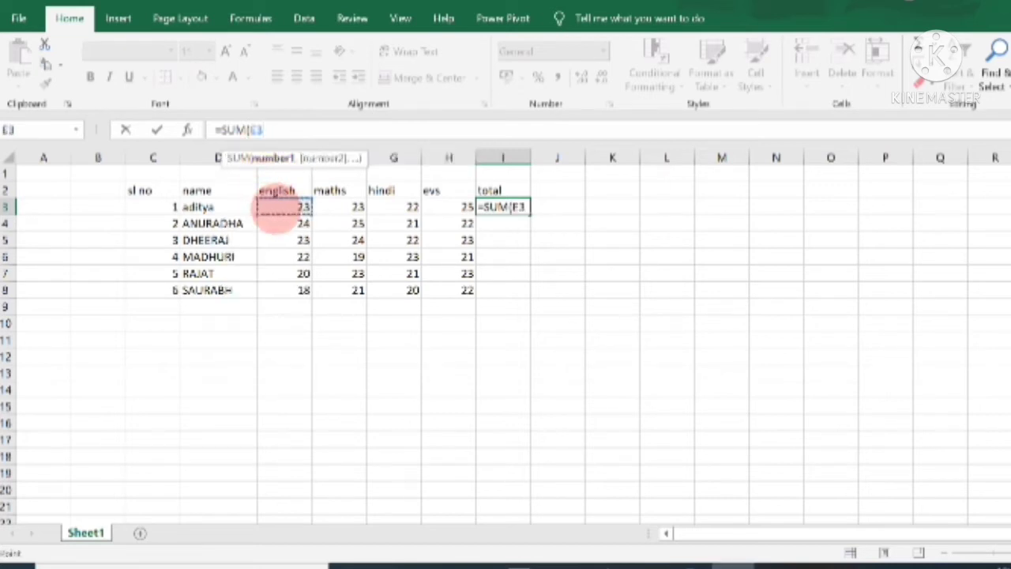
drag(275, 209, 454, 205)
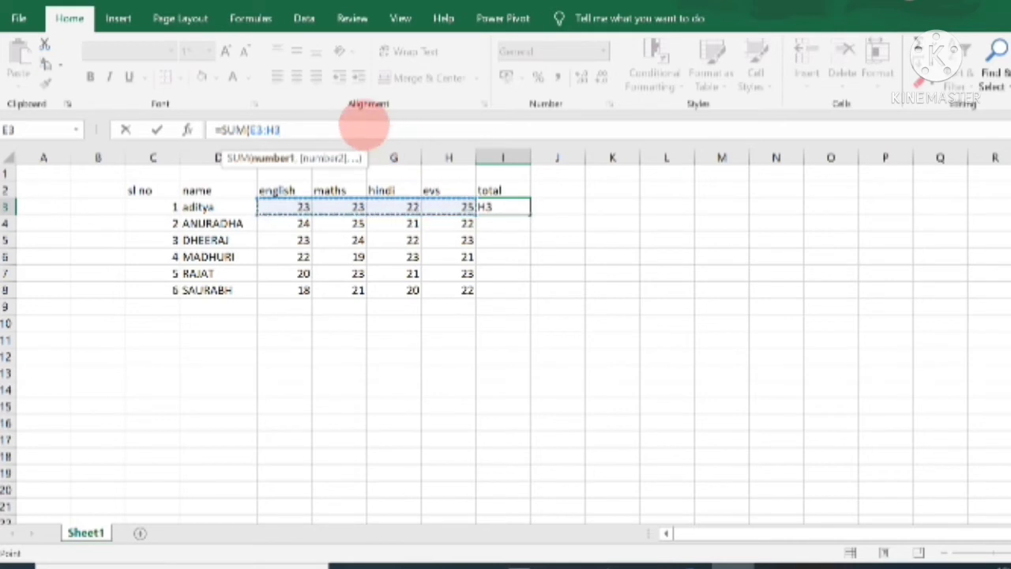
text())
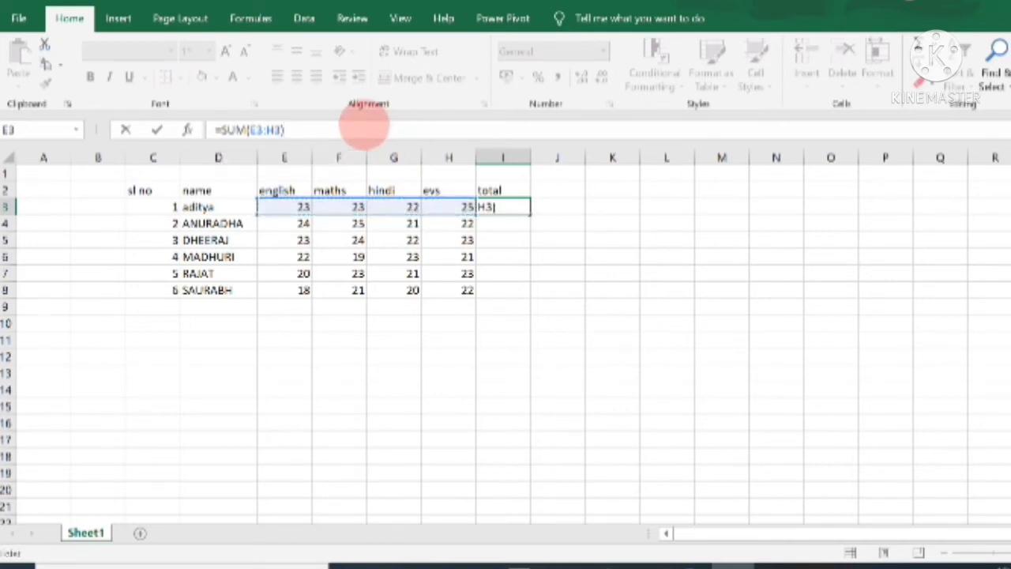
key(Return)
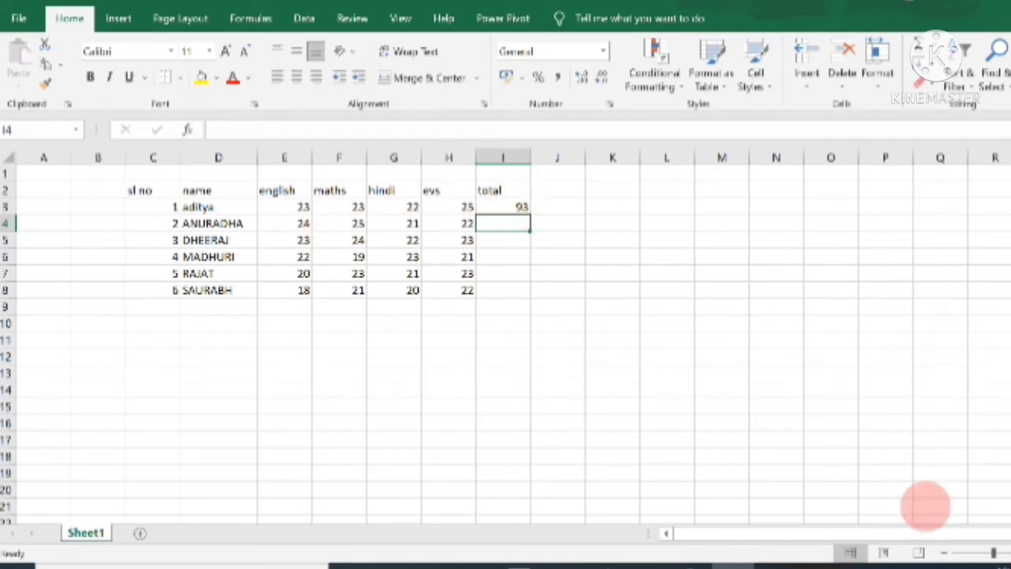
Step: Fill the total formula from I3 down to I8 for the remaining students
click(502, 207)
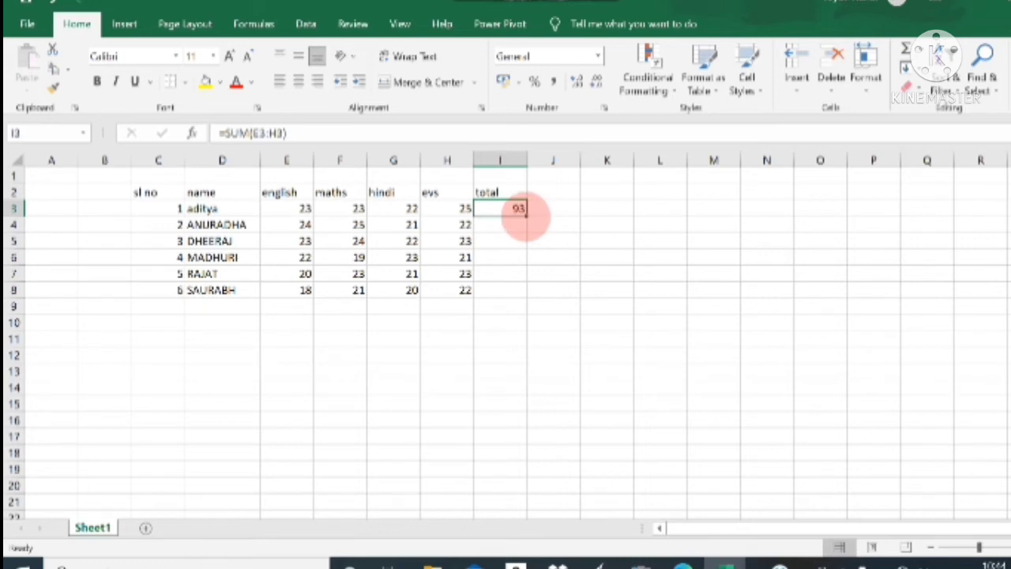
drag(524, 213, 523, 297)
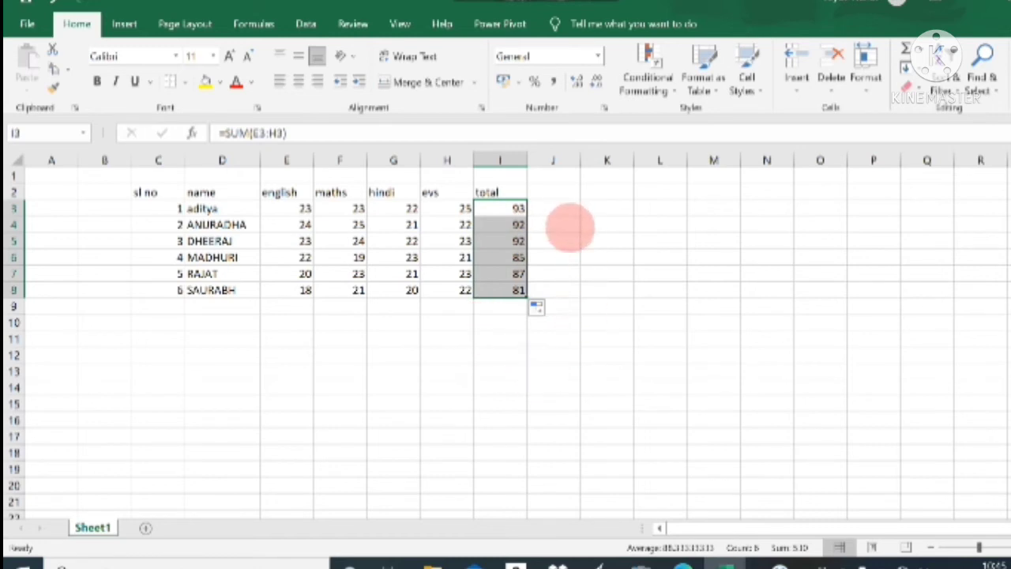
click(569, 223)
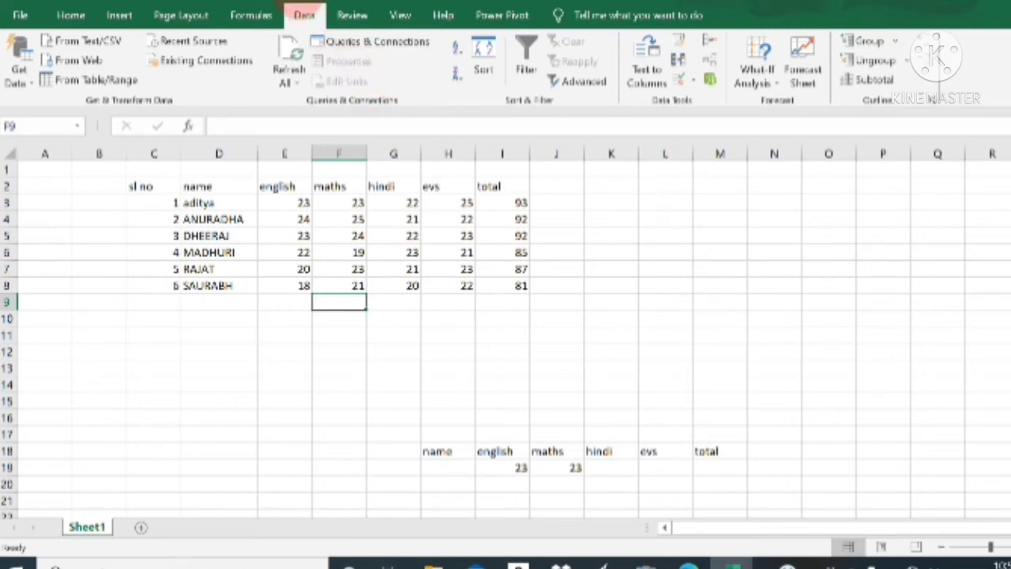
Step: Open the Sort settings for the marks table, try english as the sort column, and set it back to name
click(305, 19)
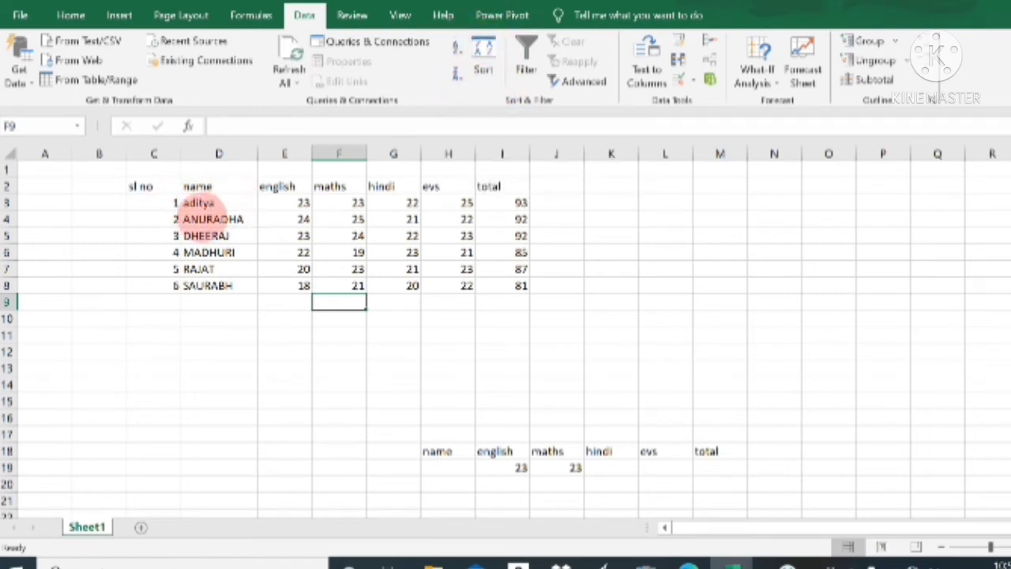
click(198, 202)
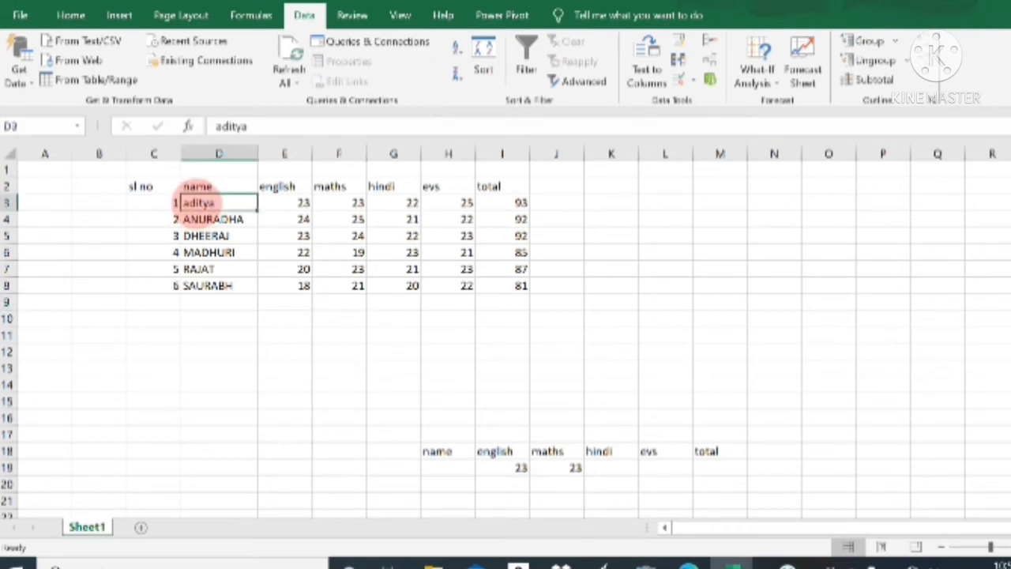
mouse_move(198, 196)
mouse_down()
mouse_move(198, 290)
mouse_move(203, 185)
mouse_up()
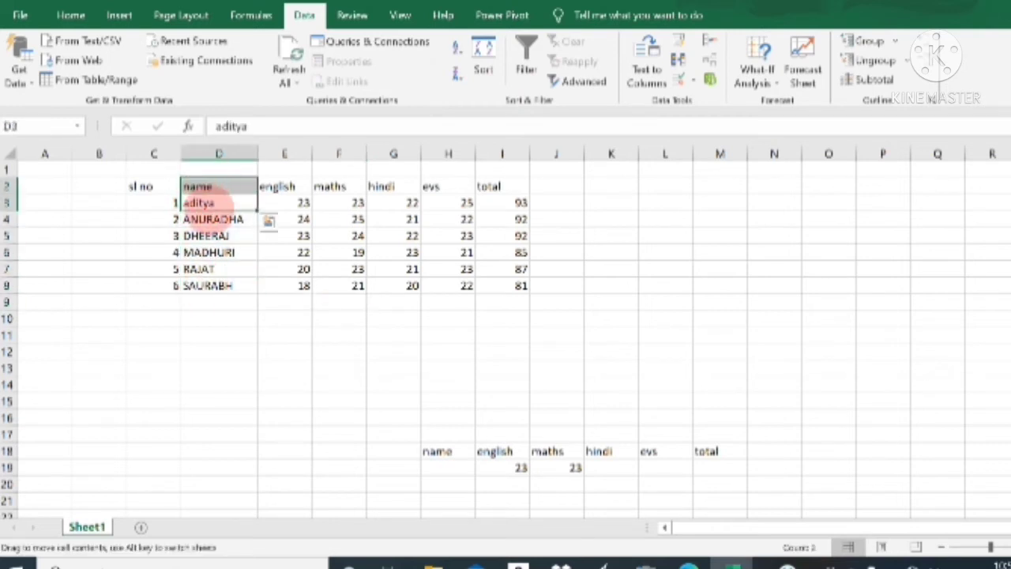
click(204, 202)
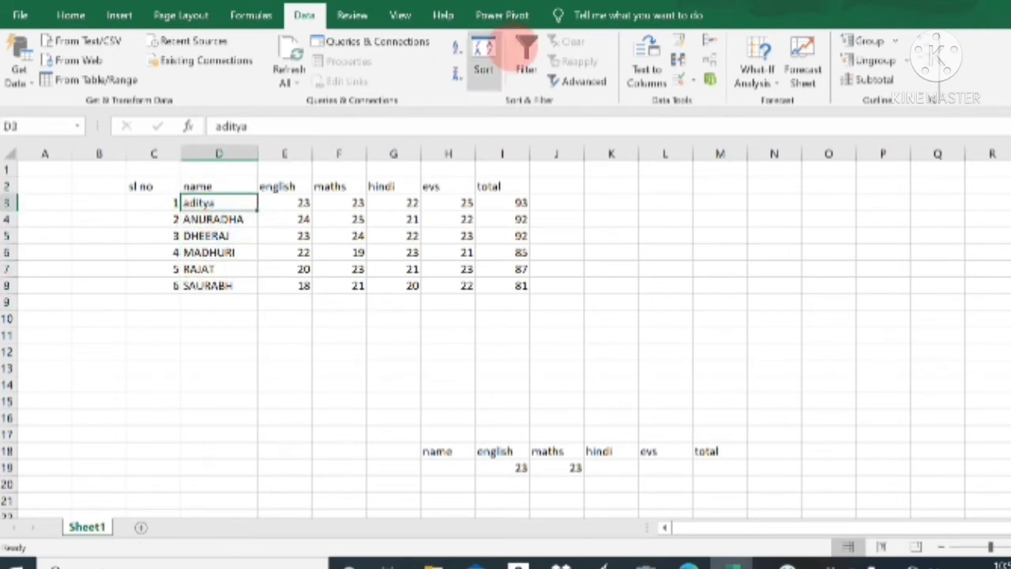
click(484, 63)
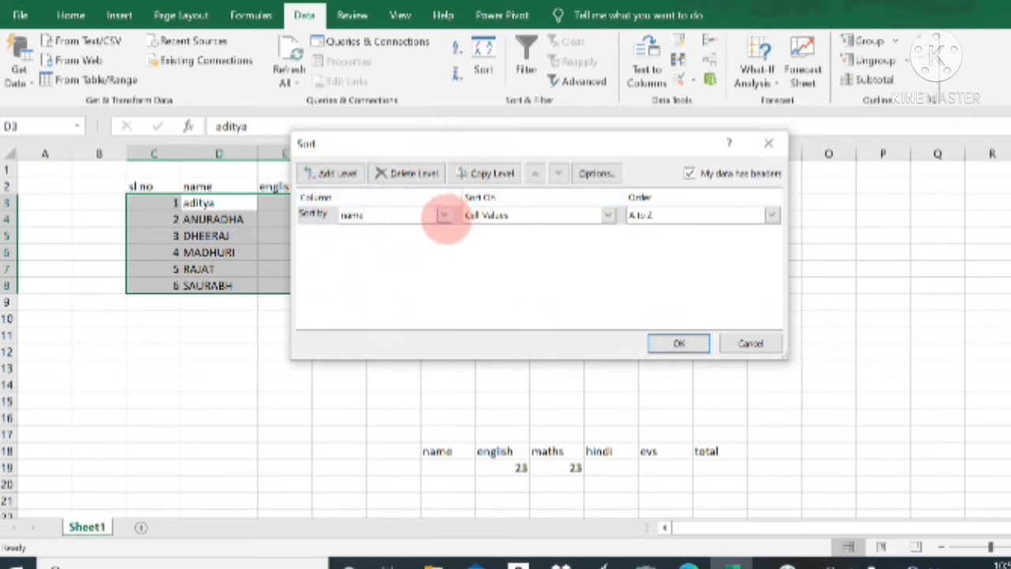
click(445, 215)
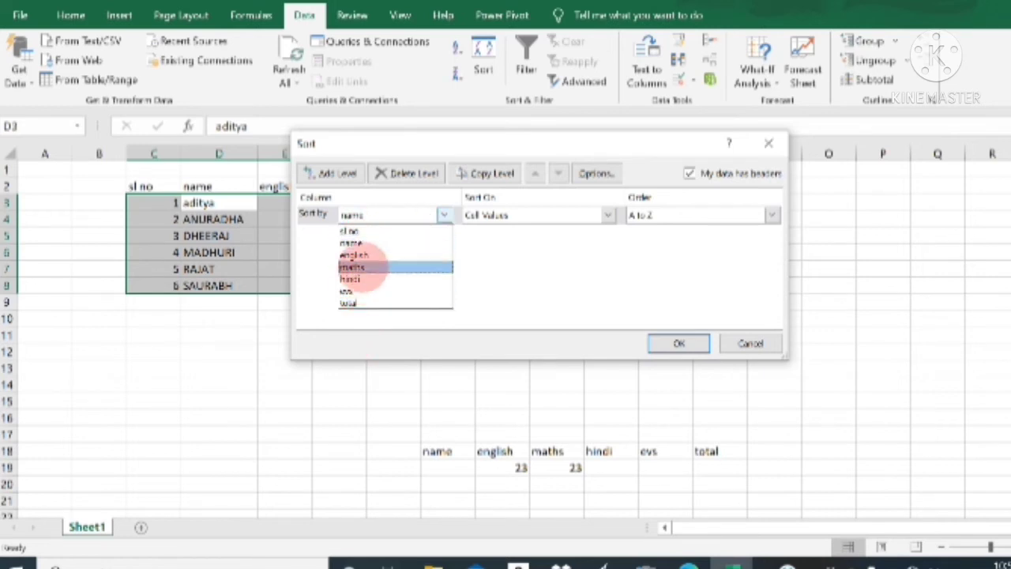
click(364, 255)
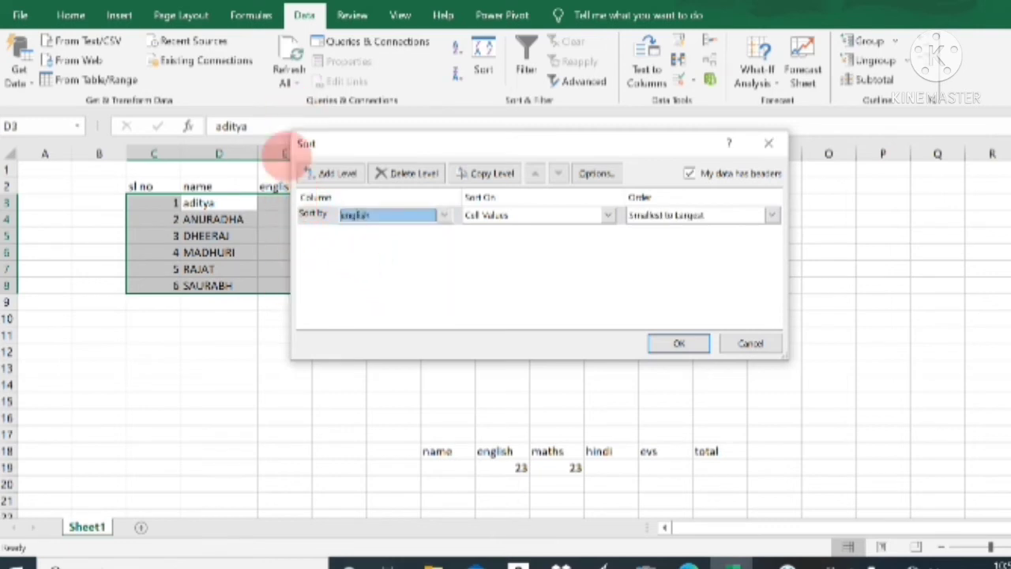
click(440, 214)
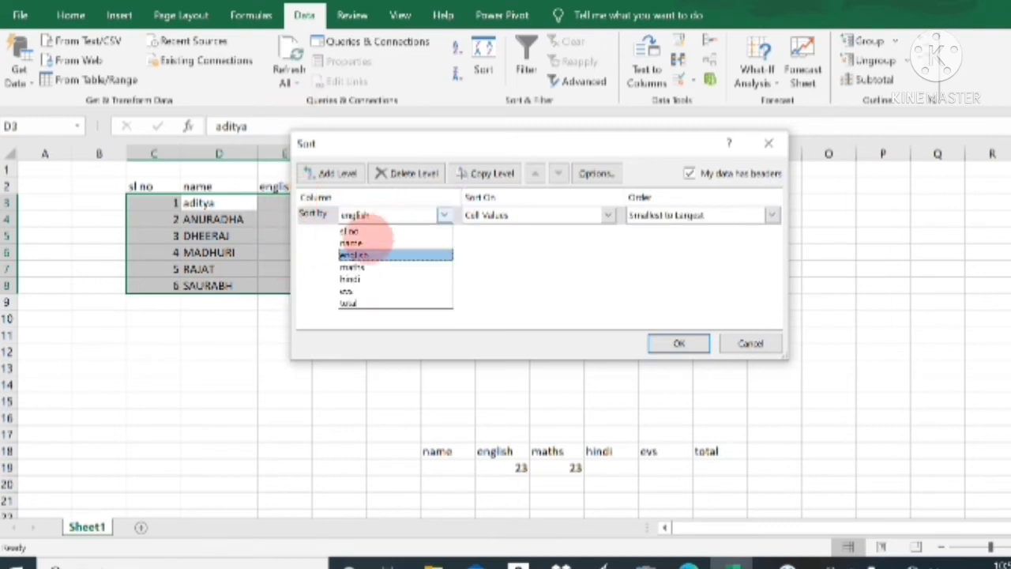
click(365, 243)
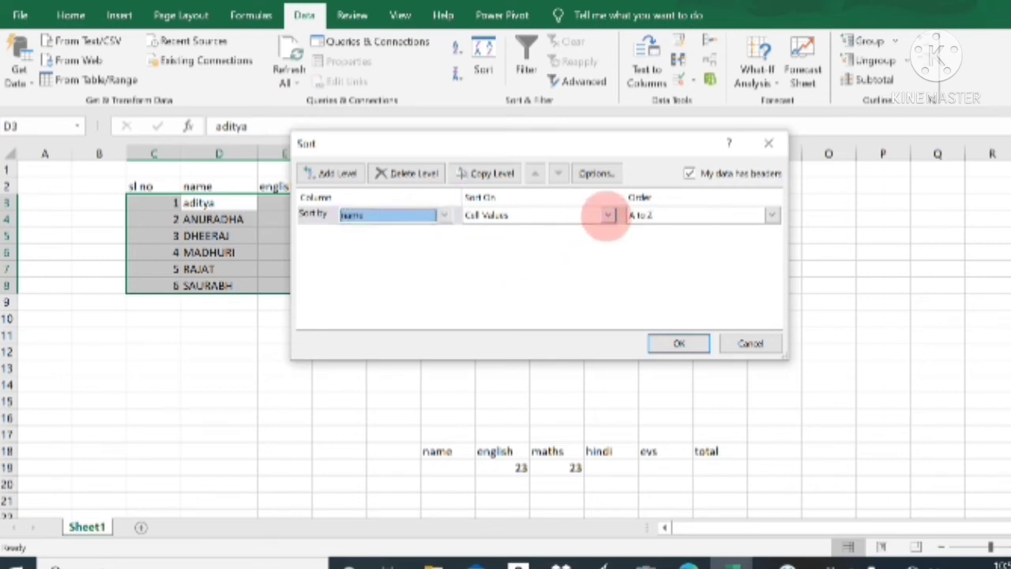
Step: Sort the marks table by name on Cell Values in A to Z order
click(607, 215)
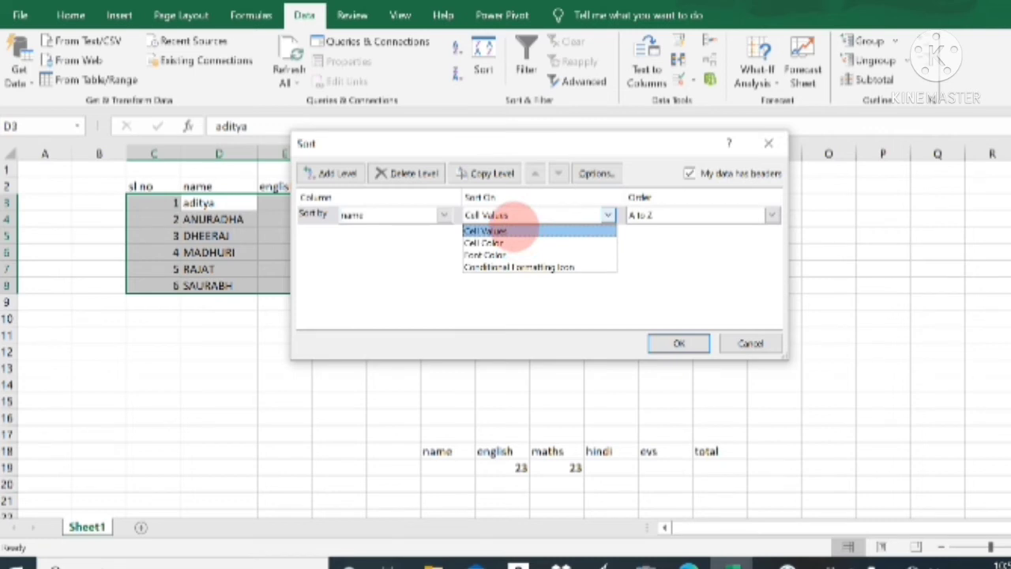
click(514, 230)
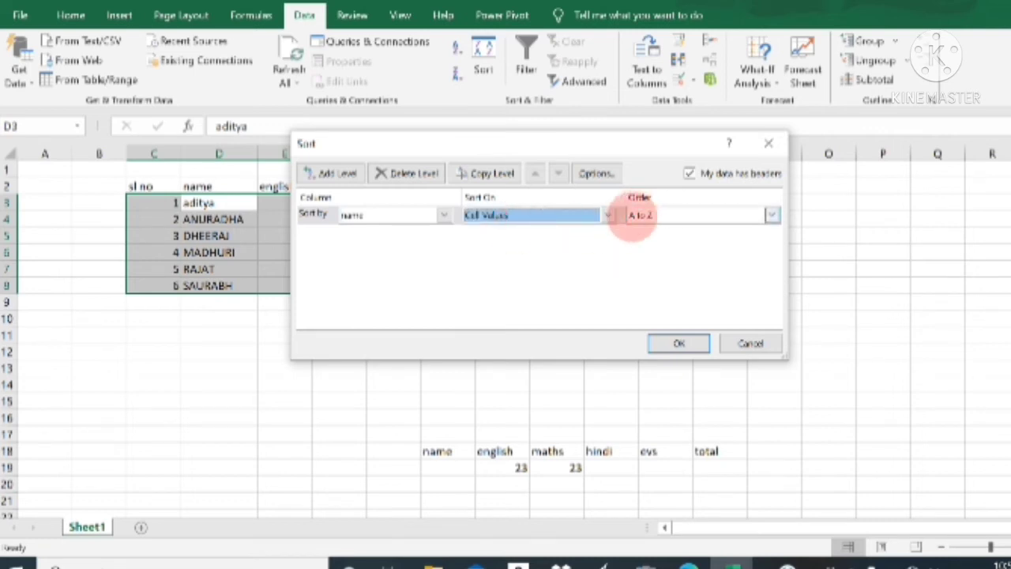
click(772, 215)
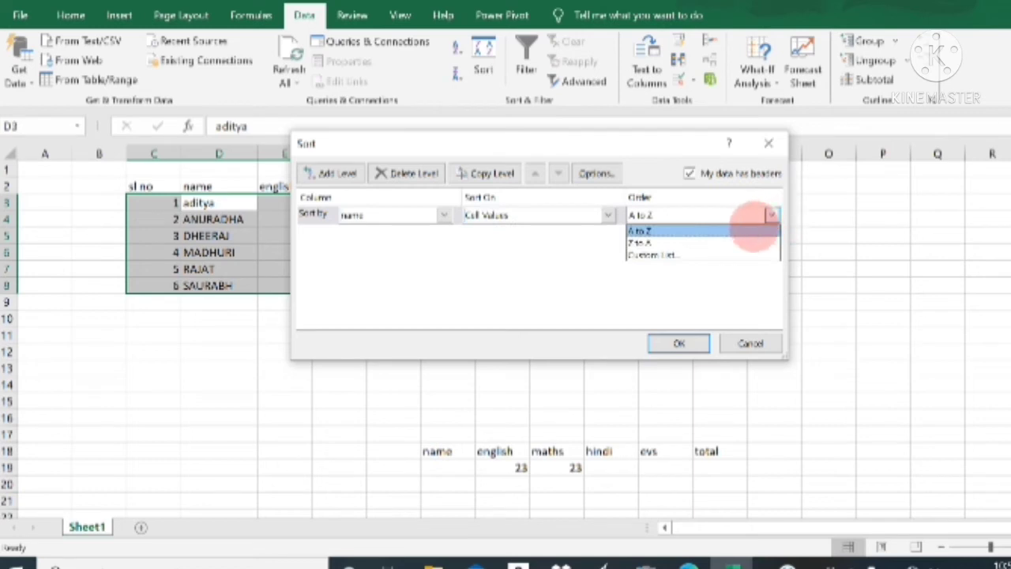
click(755, 230)
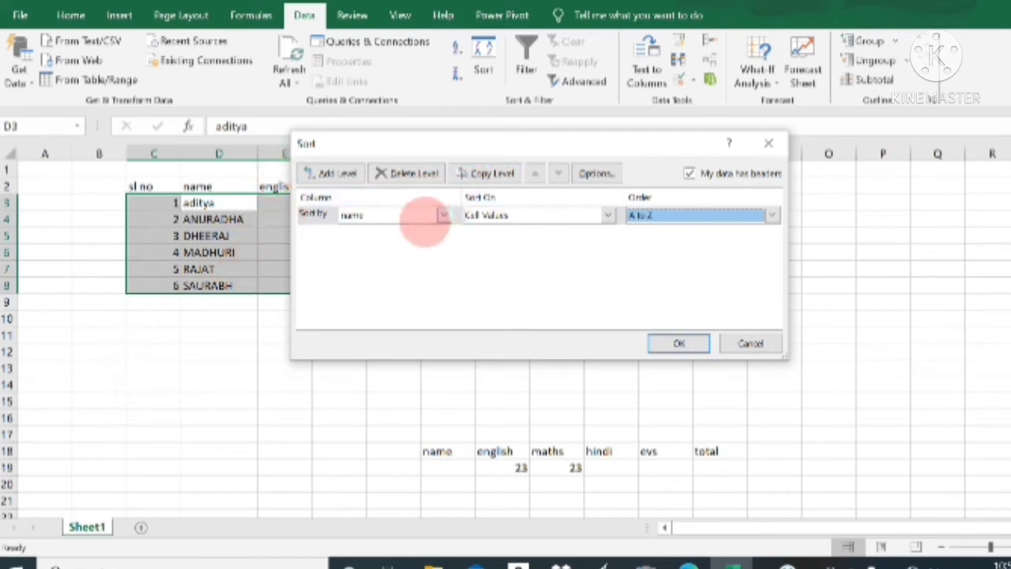
click(445, 215)
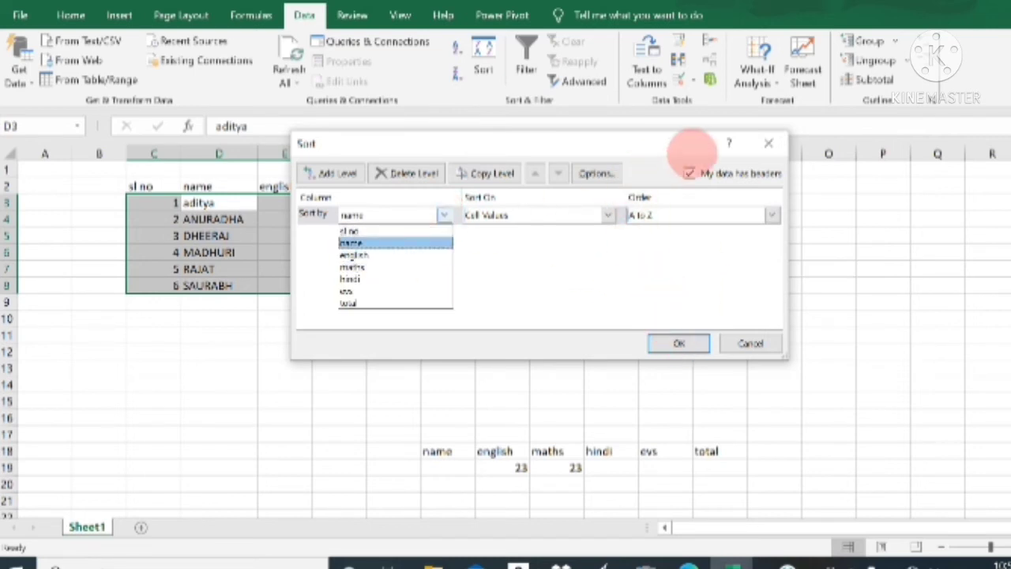
click(621, 140)
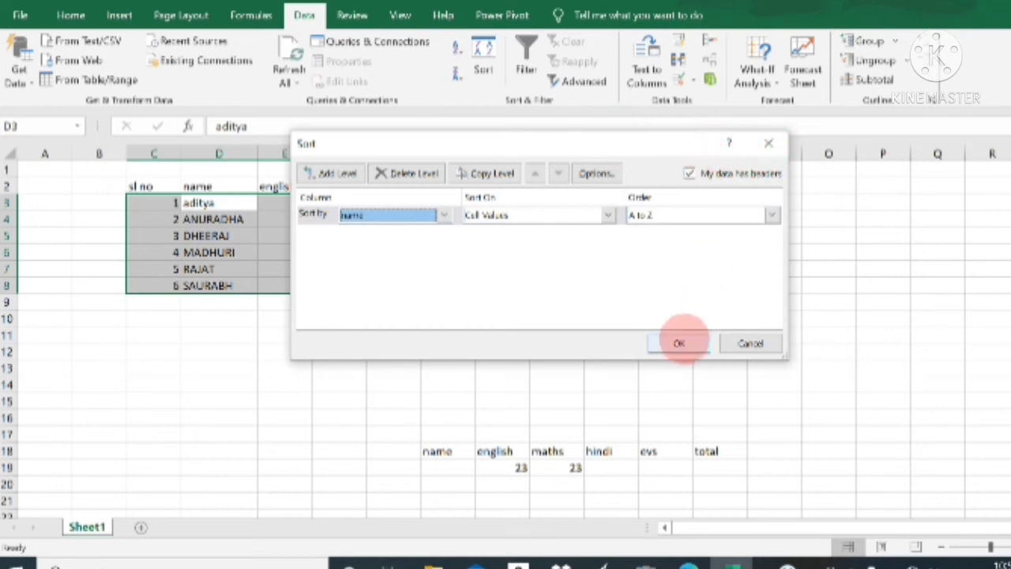
click(678, 343)
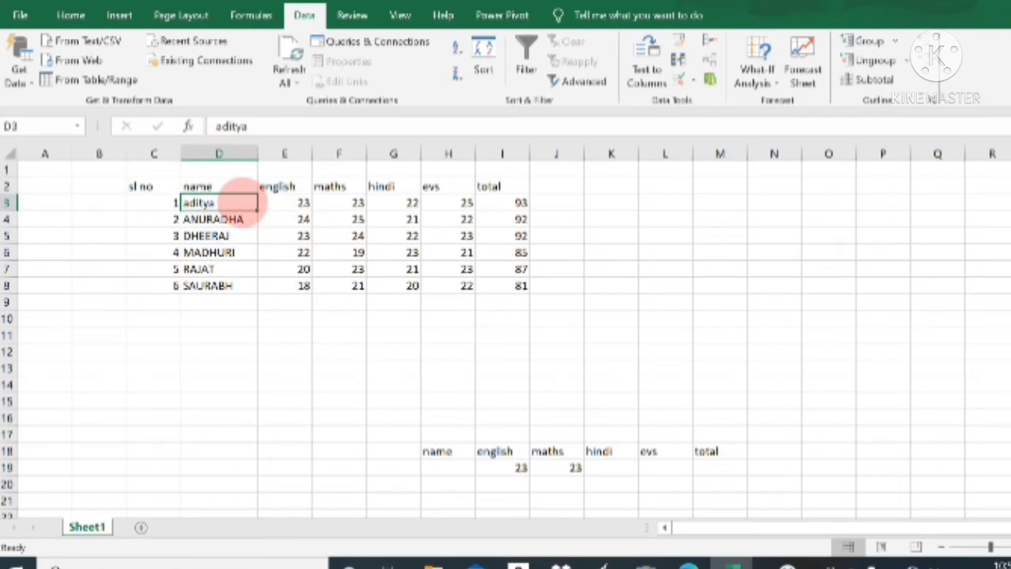
Step: Swap the student names in cells D3 and D7 of the marks table
double_click(239, 207)
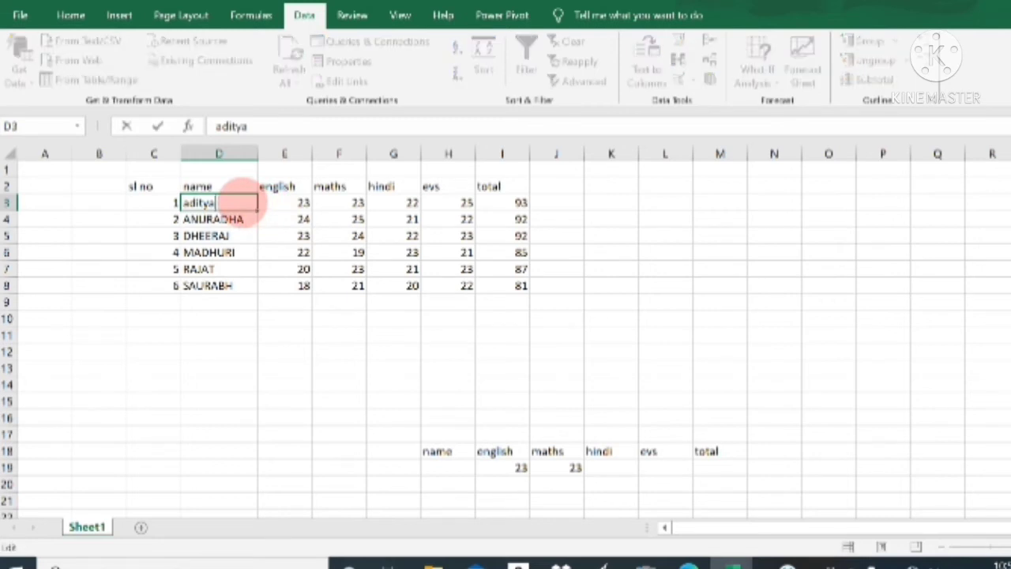
key(BackSpace)
key(BackSpace)
key(BackSpace)
key(BackSpace)
key(BackSpace)
key(BackSpace)
text(ra)
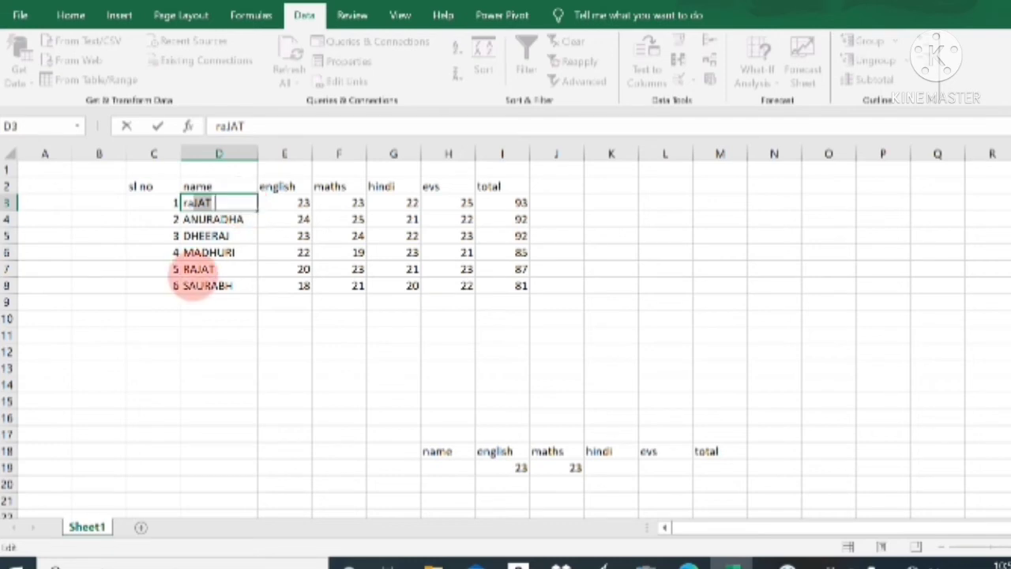
click(193, 271)
key(BackSpace)
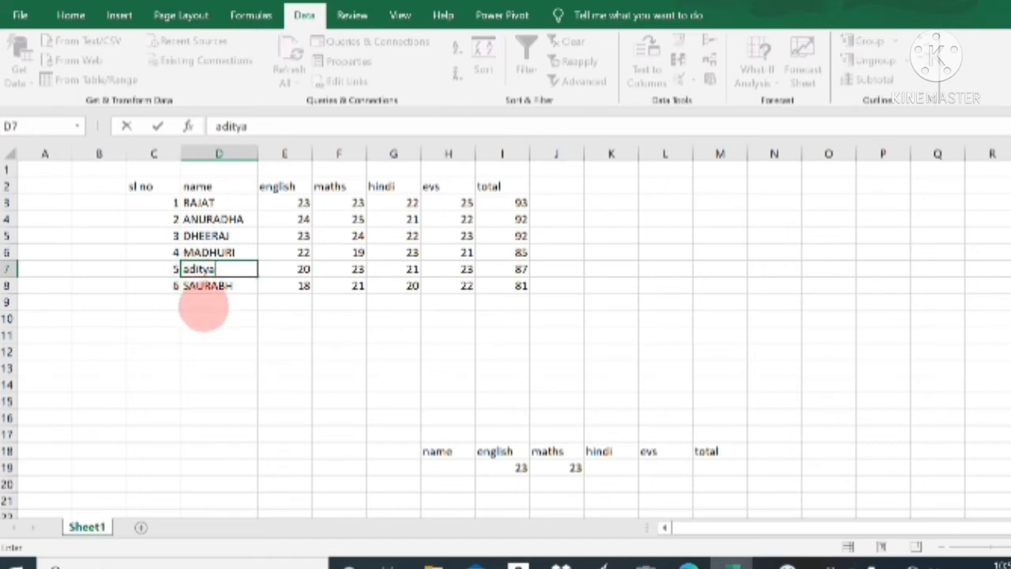
click(207, 303)
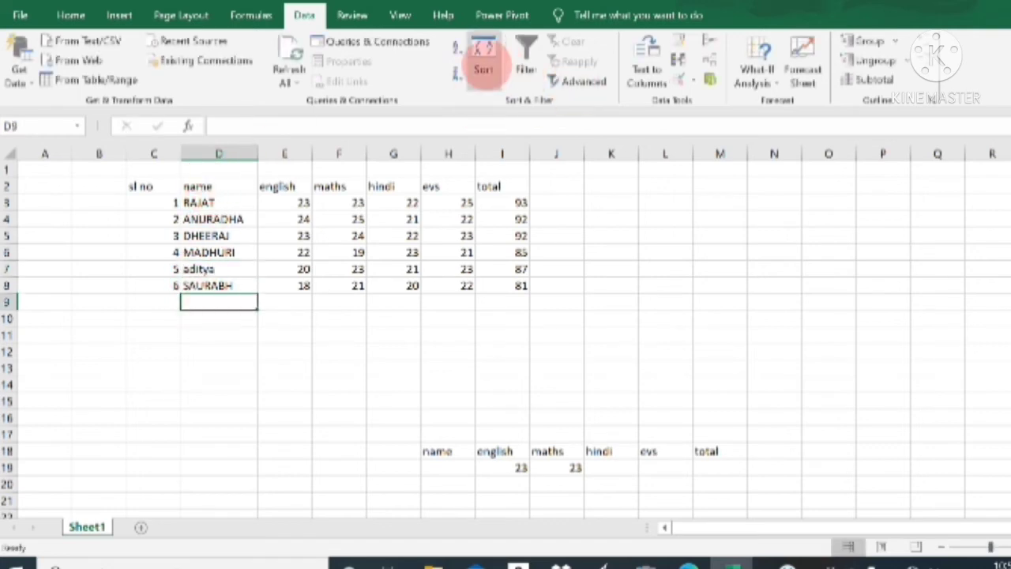
Step: Sort the marks table again by name on Cell Values in A to Z order
click(482, 63)
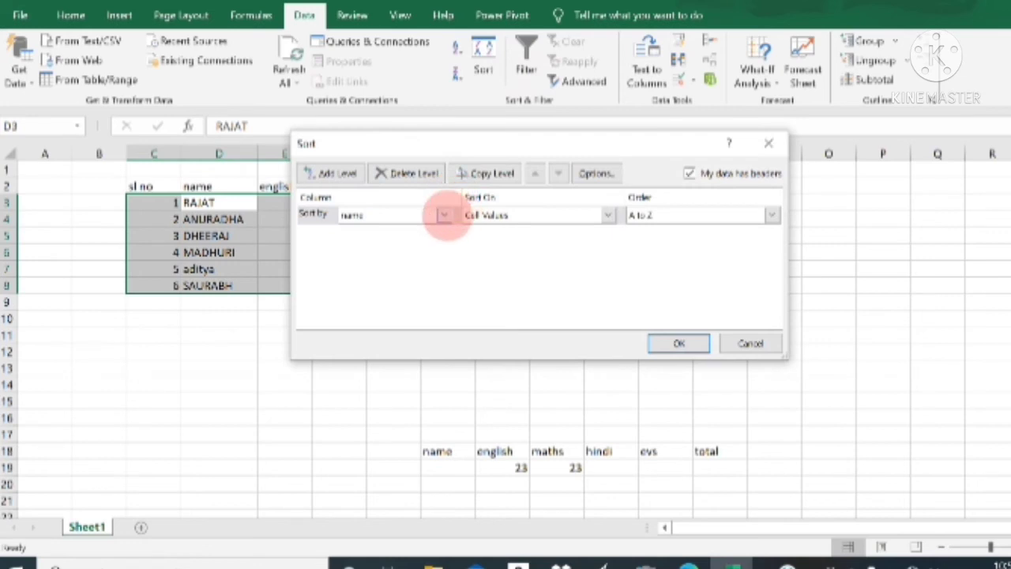
click(444, 215)
click(429, 243)
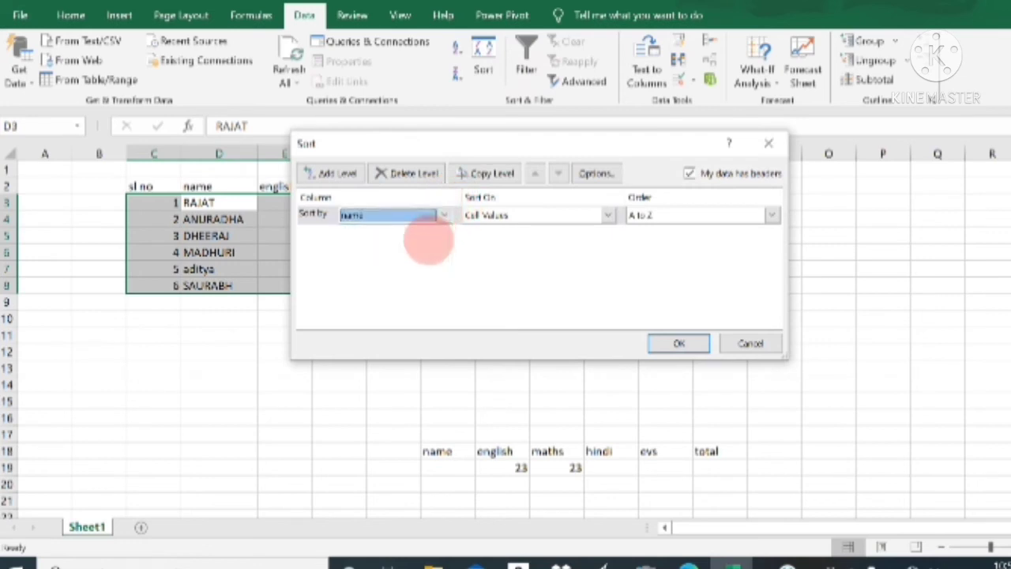
click(679, 344)
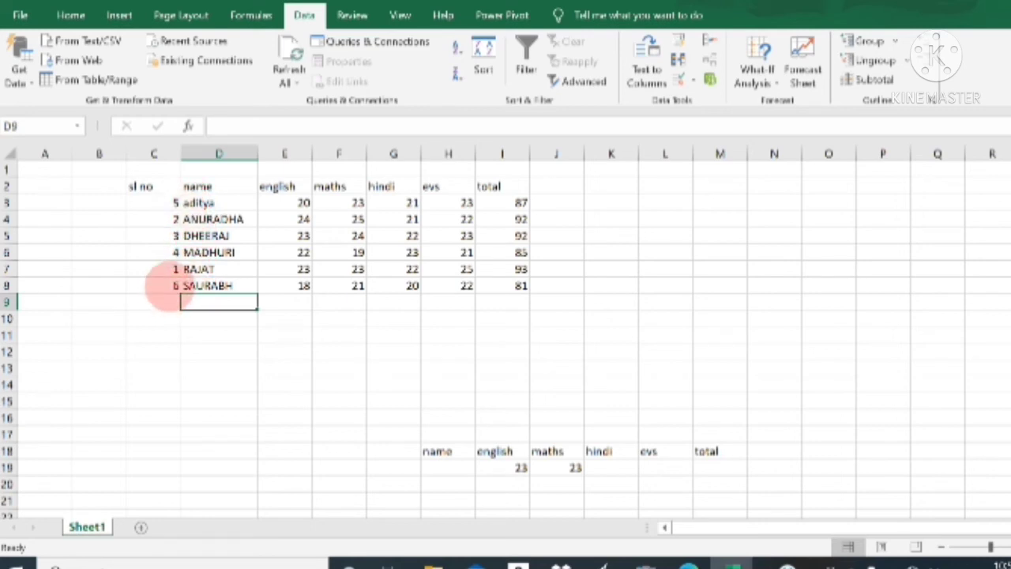
Step: Correct the serial numbers by setting C7 to 5 and C3 to 1
click(166, 269)
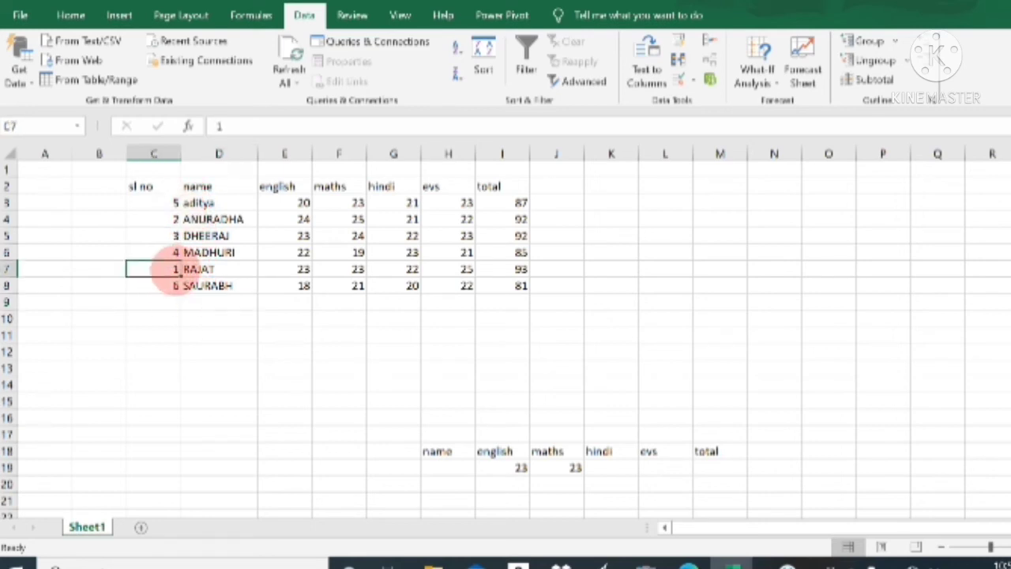
key(BackSpace)
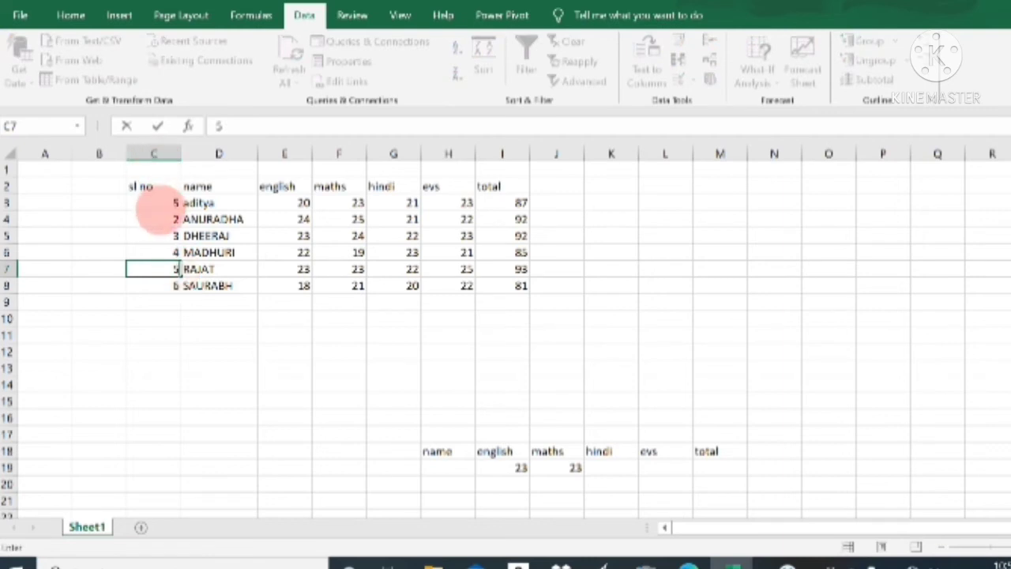
click(154, 203)
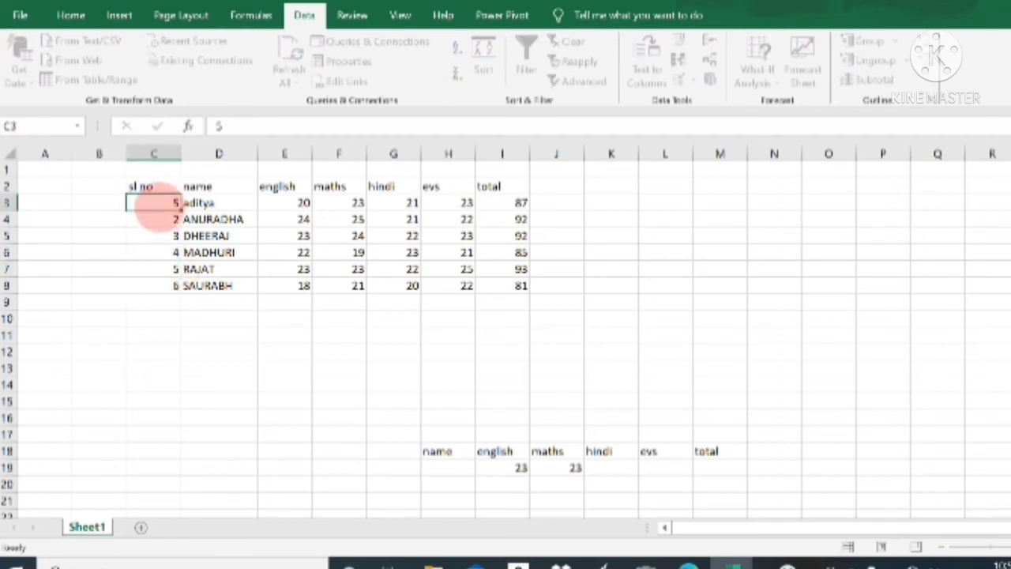
key(BackSpace)
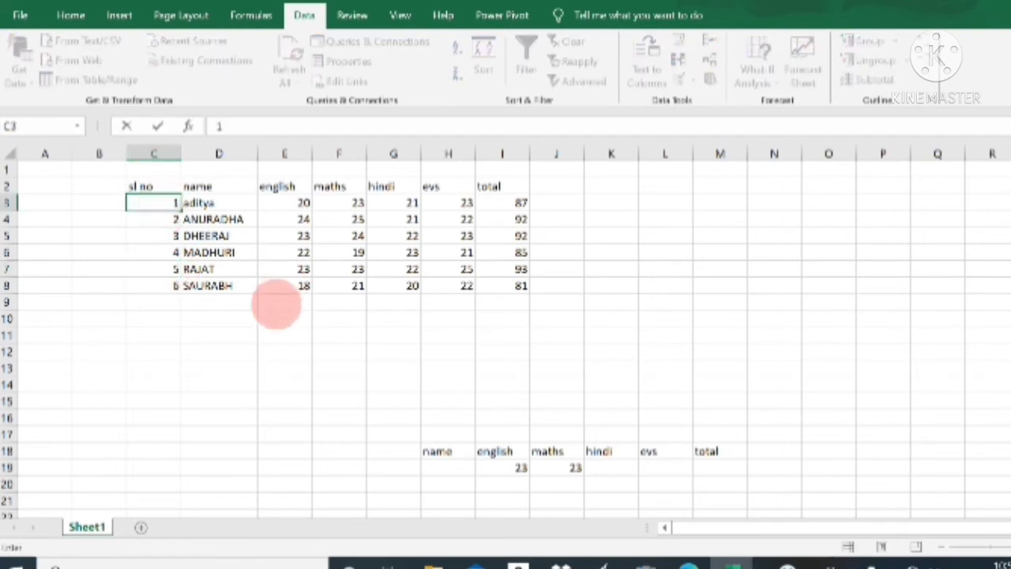
click(269, 320)
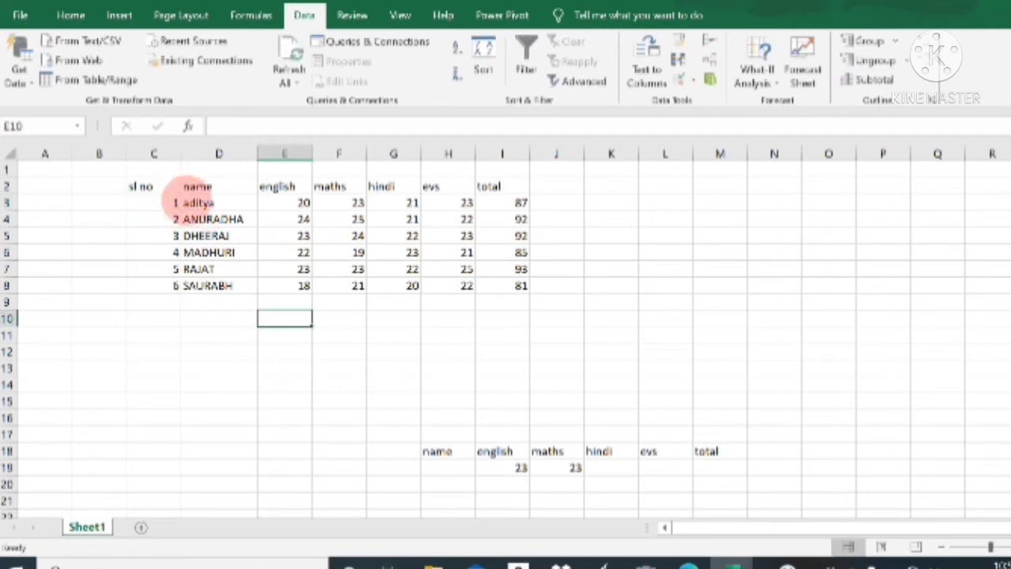
Step: Turn on filtering for the marks table and filter the name column to hide the students with serial numbers 2 and 4
click(212, 221)
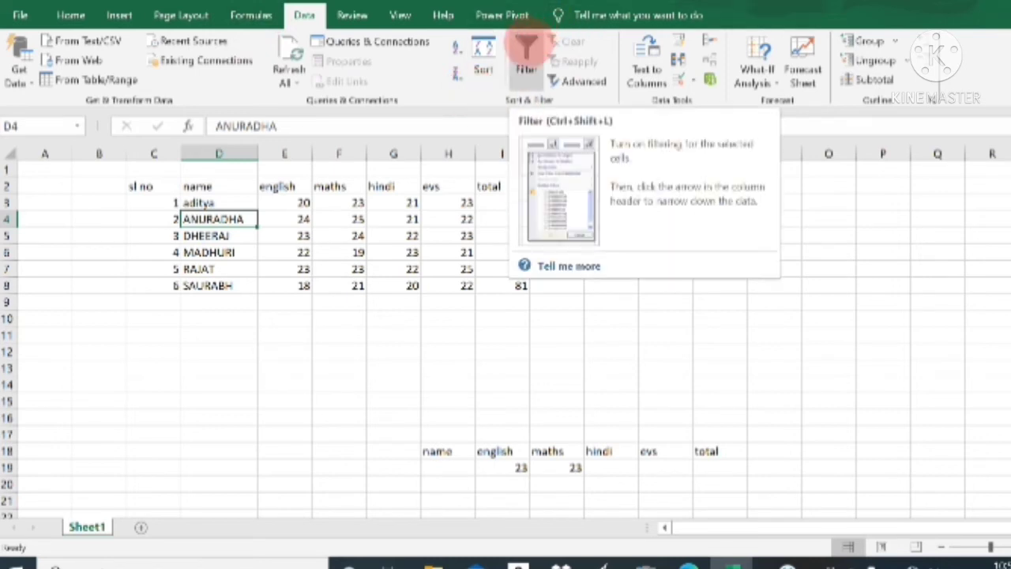
click(528, 47)
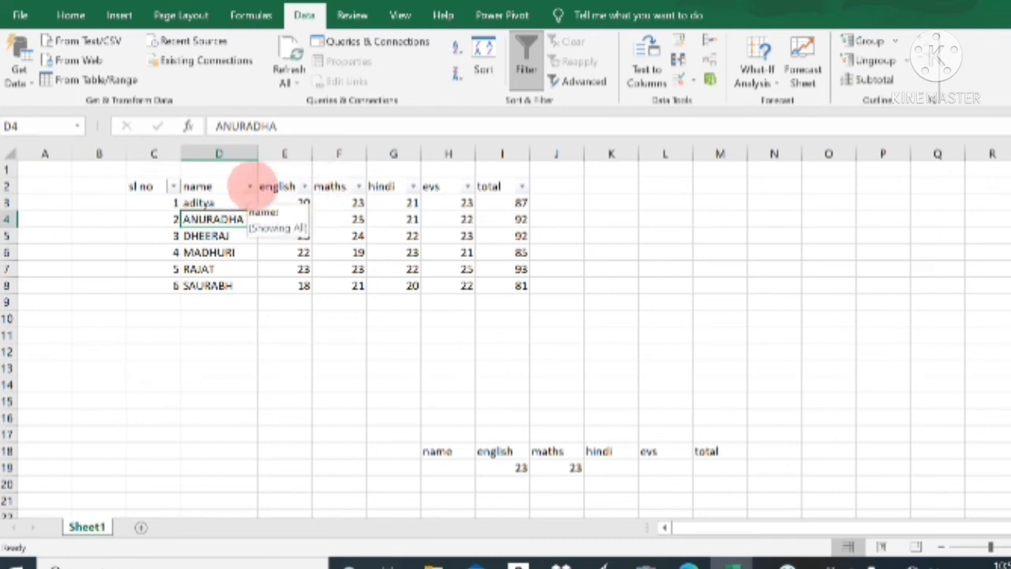
click(250, 186)
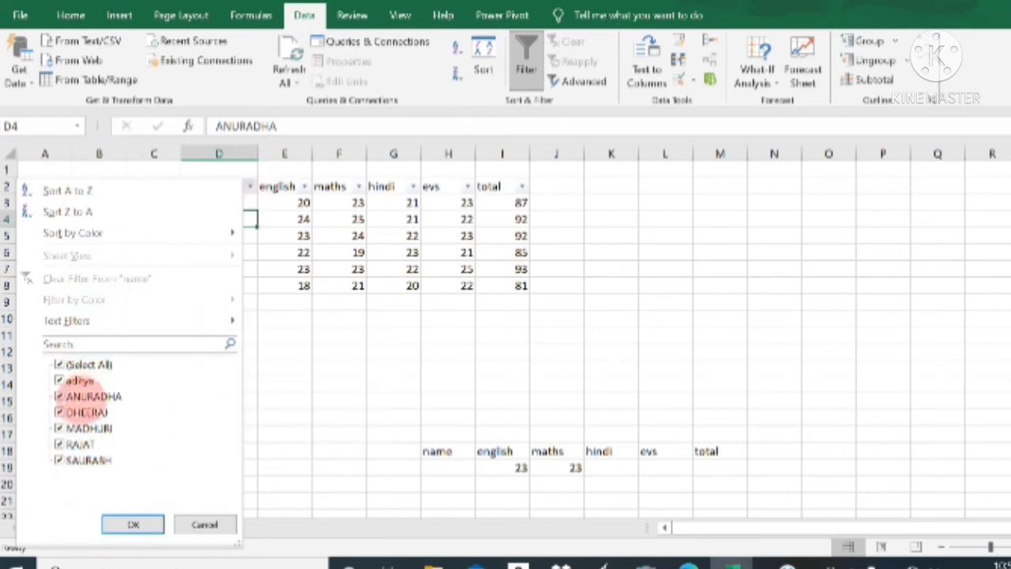
click(60, 396)
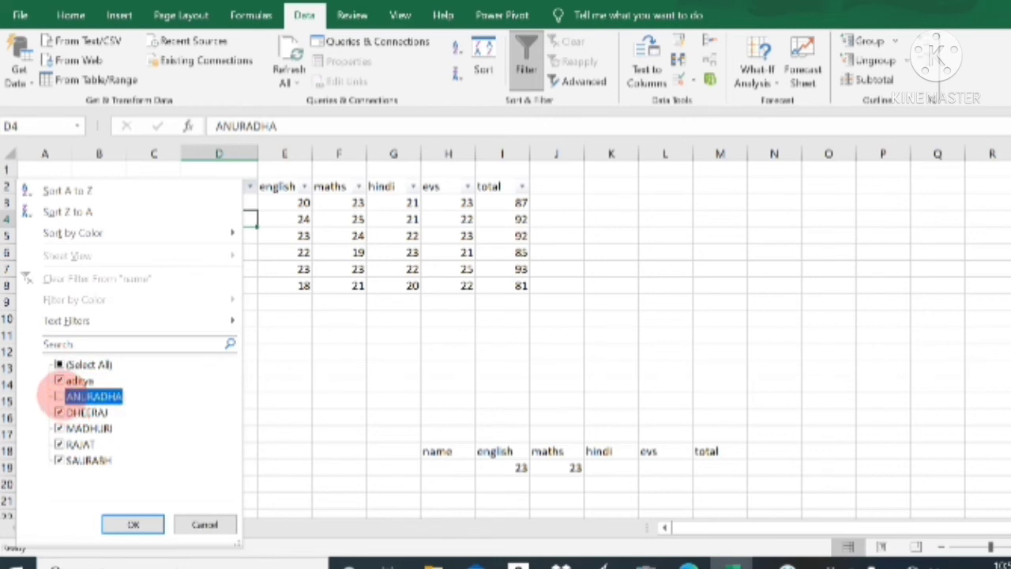
click(59, 428)
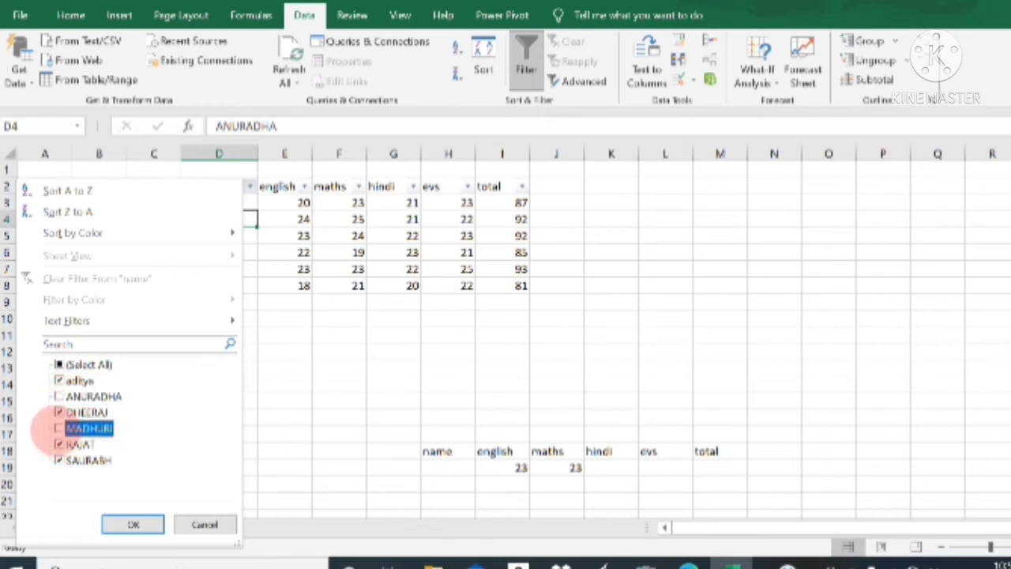
click(122, 523)
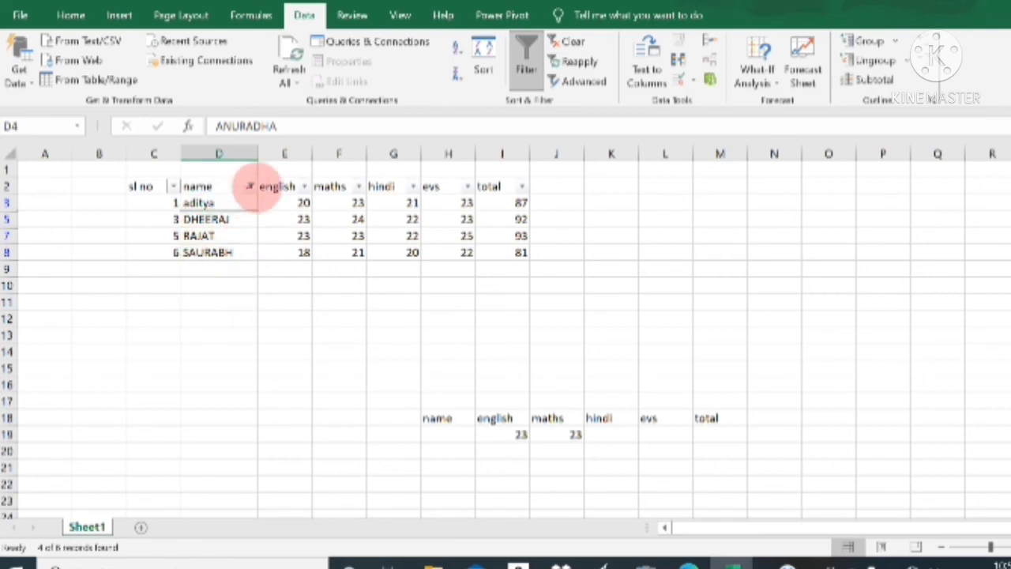
Step: Include the two hidden students in the name filter again and turn off filtering for the marks table
click(248, 186)
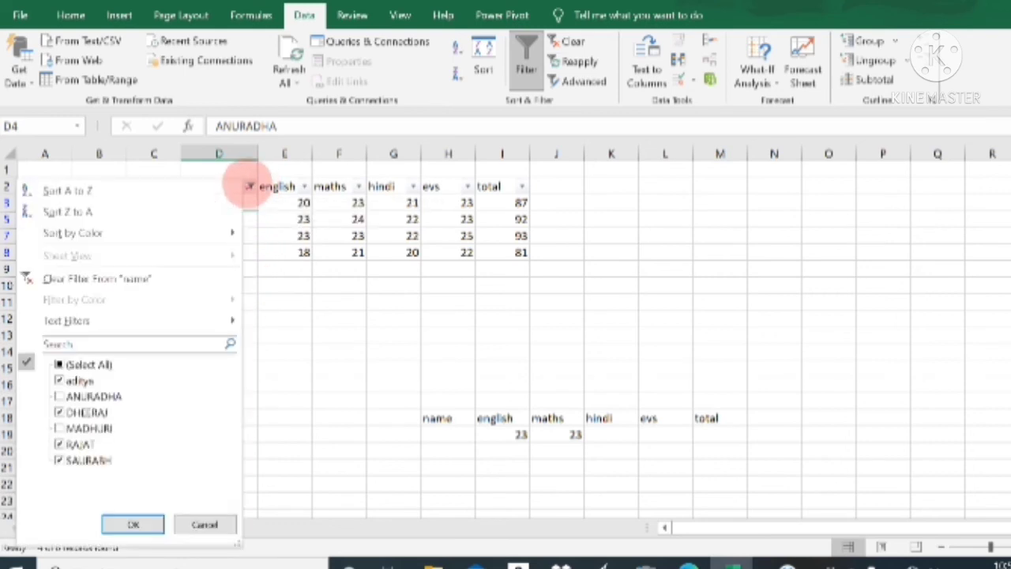
click(59, 395)
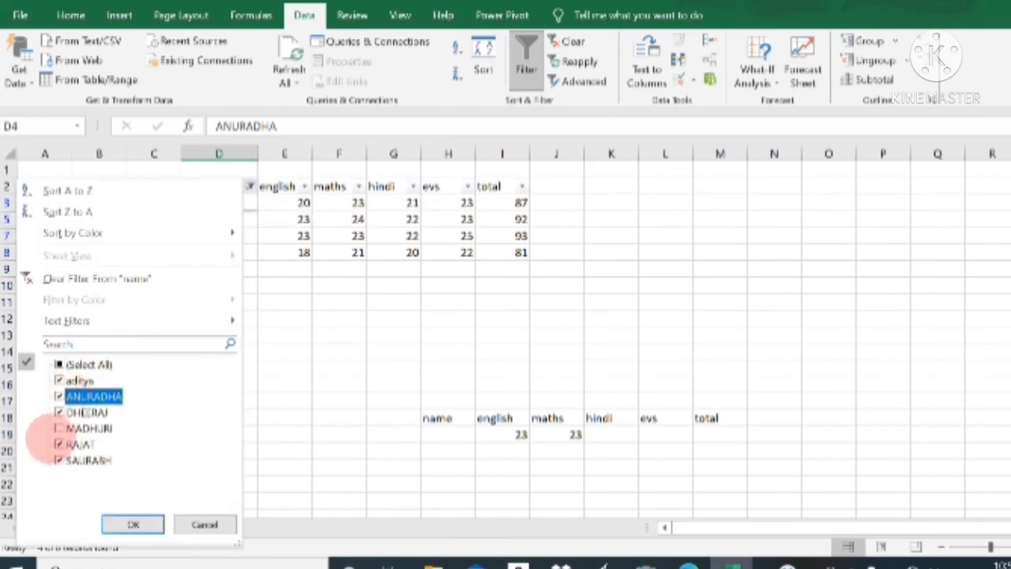
click(59, 427)
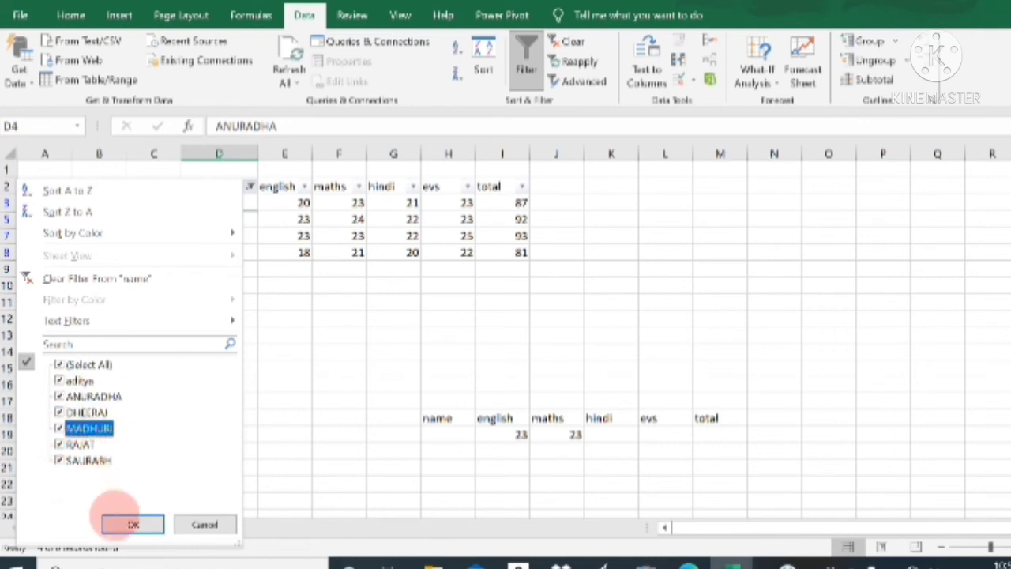
click(132, 524)
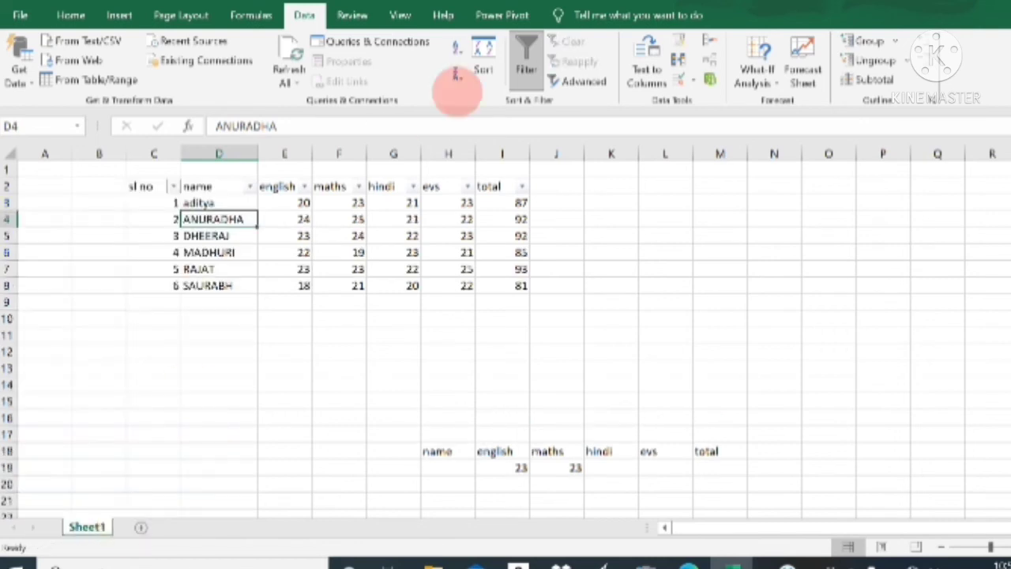
click(527, 55)
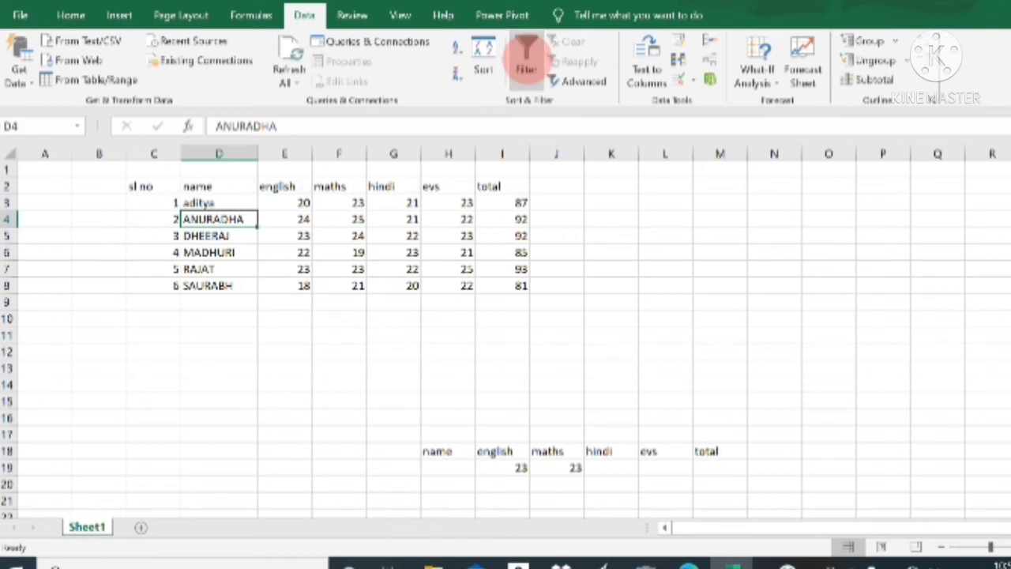
click(559, 303)
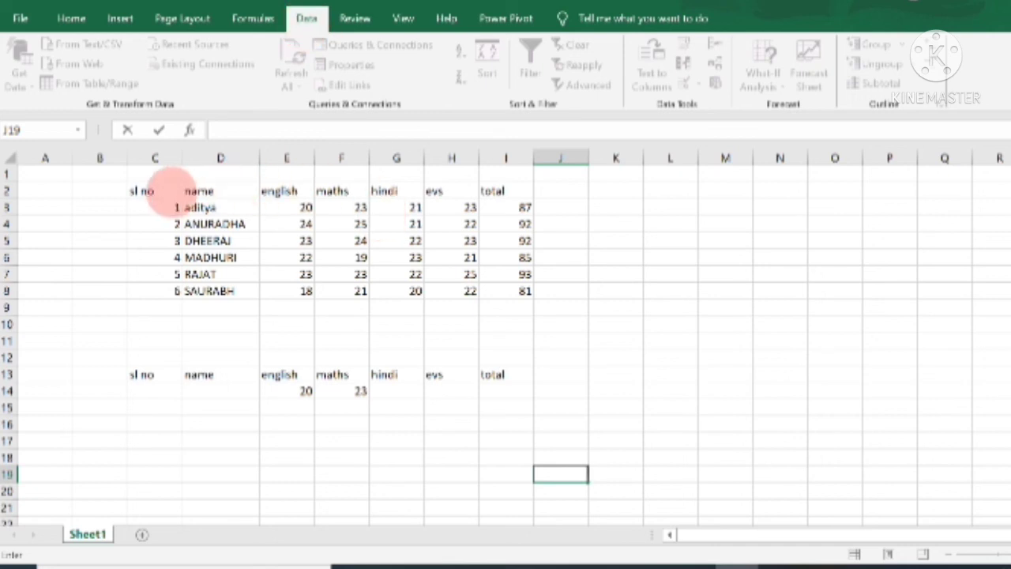
Step: Apply an Advanced Filter in place to the marks table C2:I8, using C13:I14 as the criteria range
drag(153, 188, 514, 302)
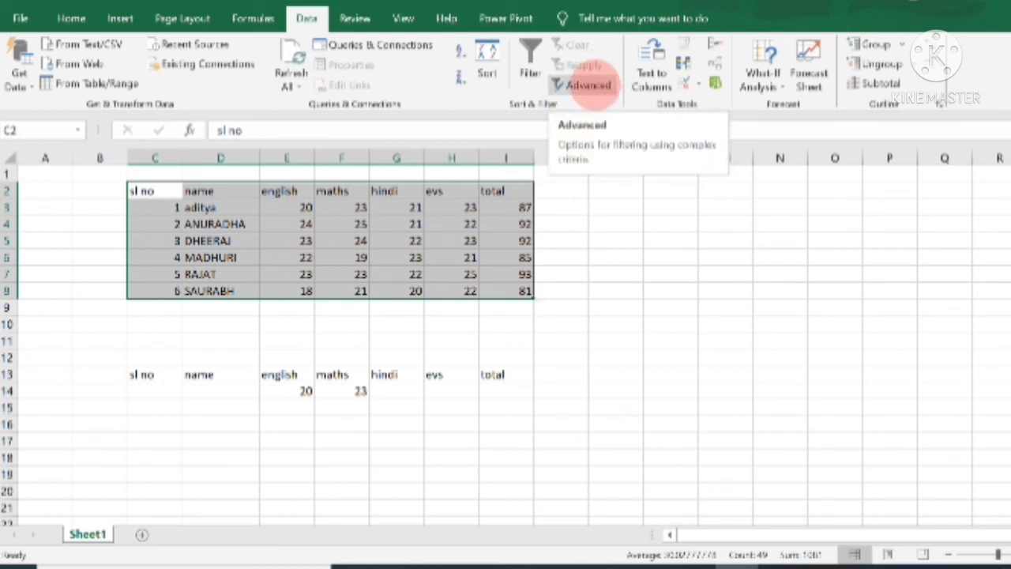
click(589, 85)
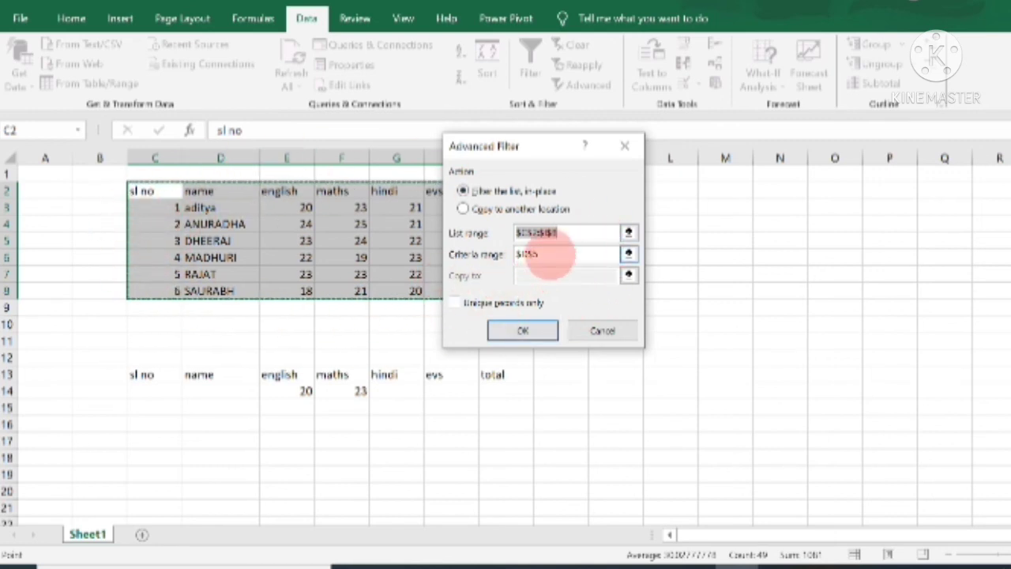
click(551, 254)
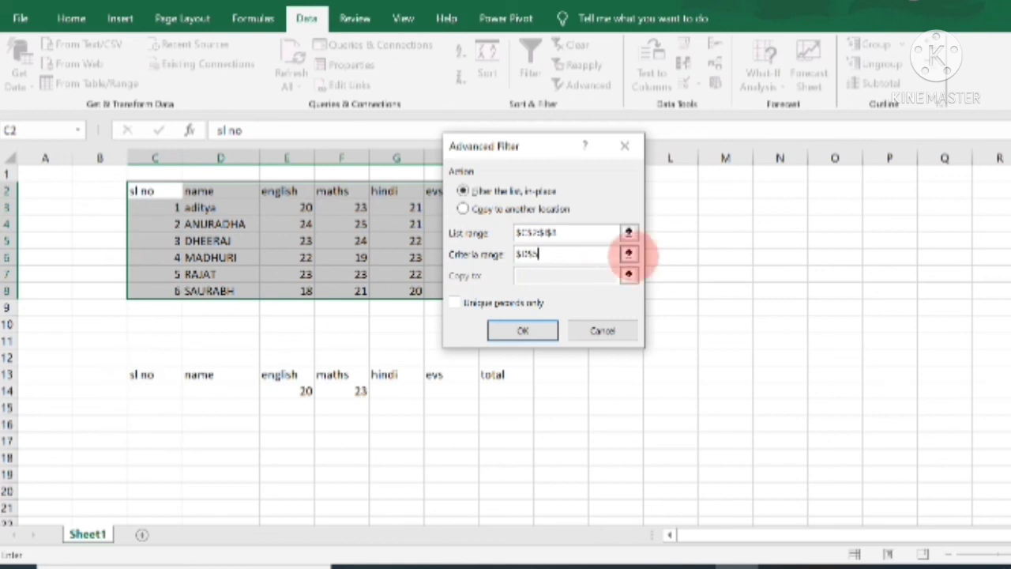
click(628, 254)
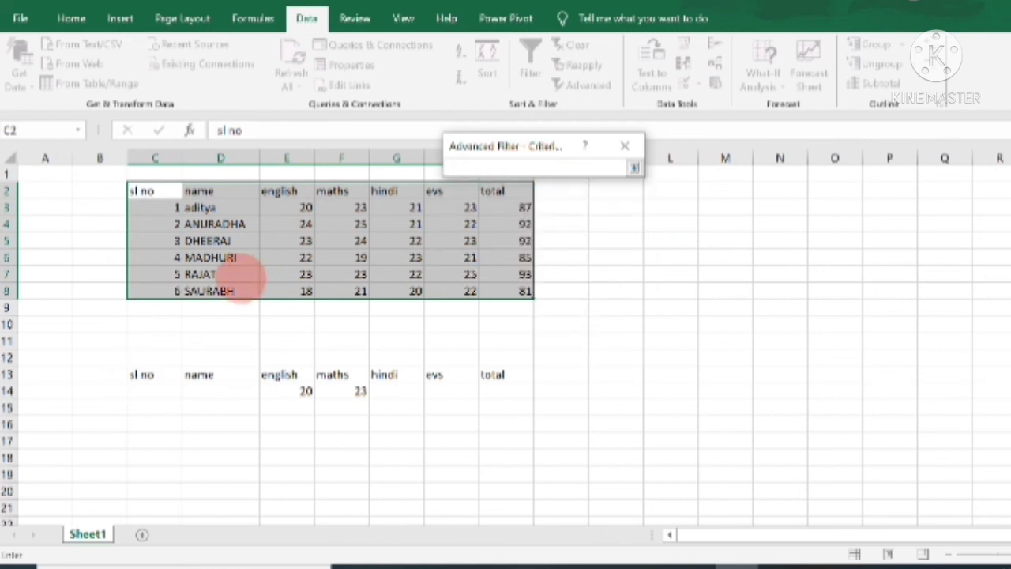
drag(143, 375, 511, 395)
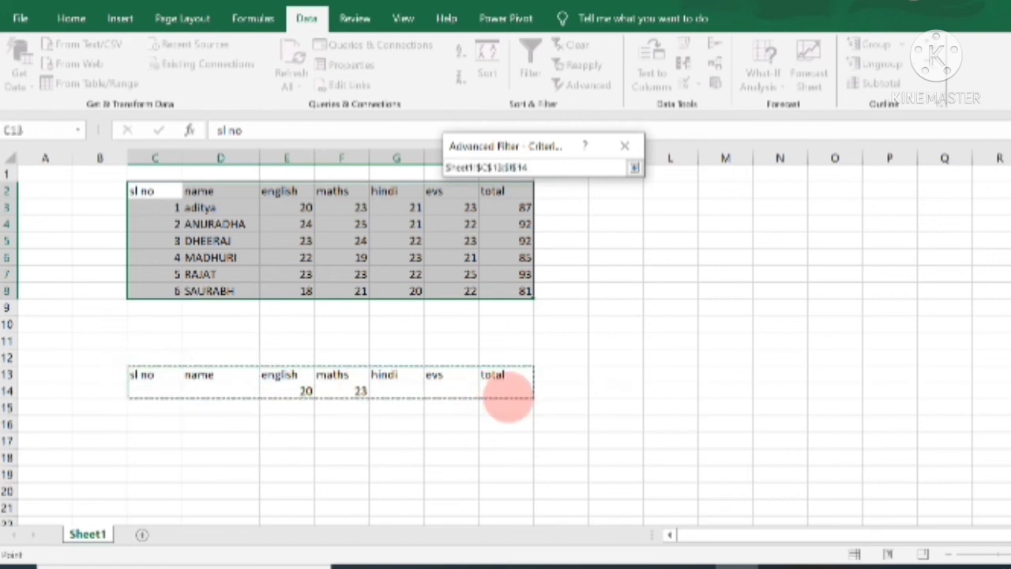
click(633, 167)
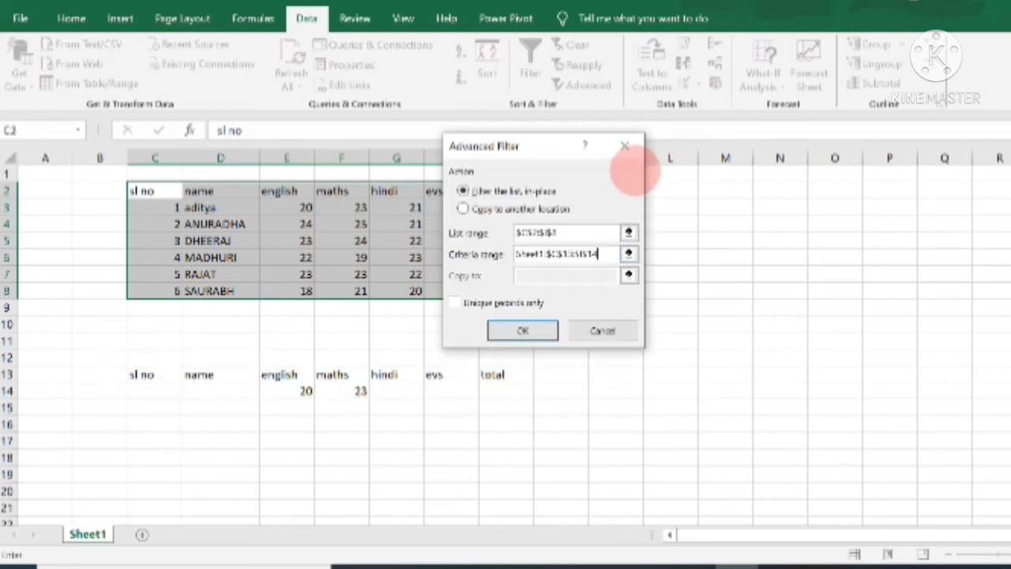
click(522, 330)
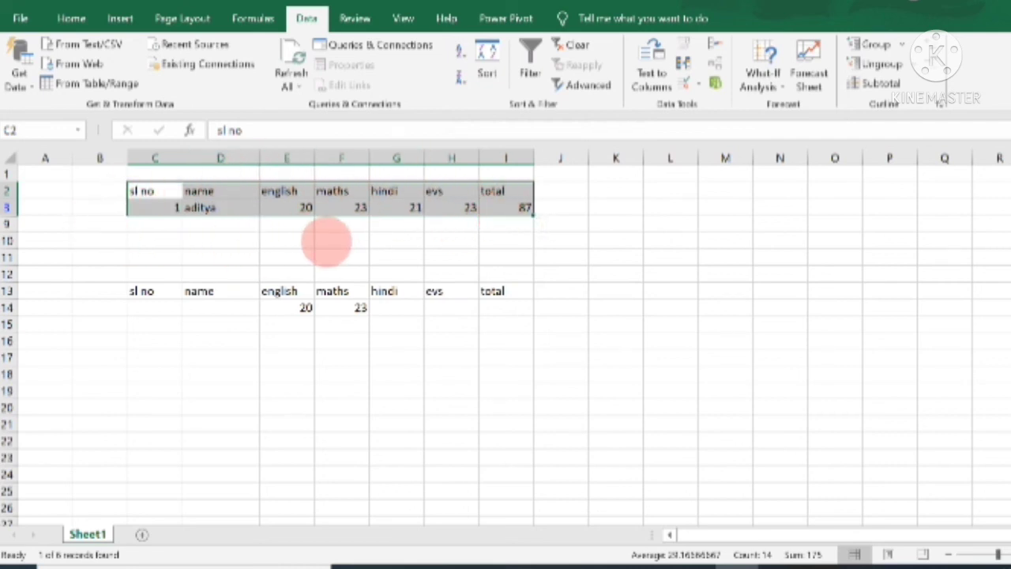
Step: Clear the advanced filter from the marks table to show all student rows
click(326, 242)
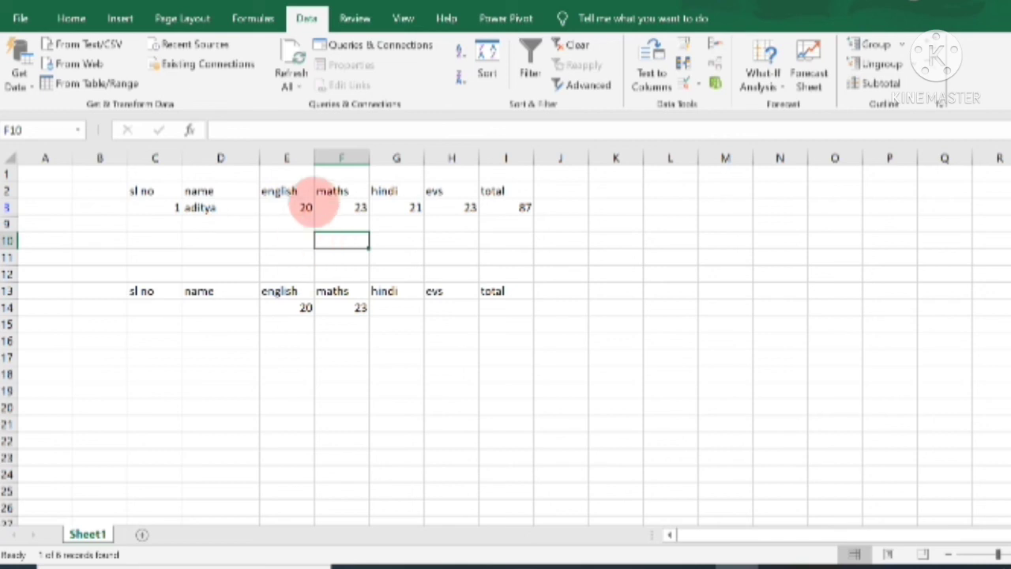
key(alt+a)
key(c)
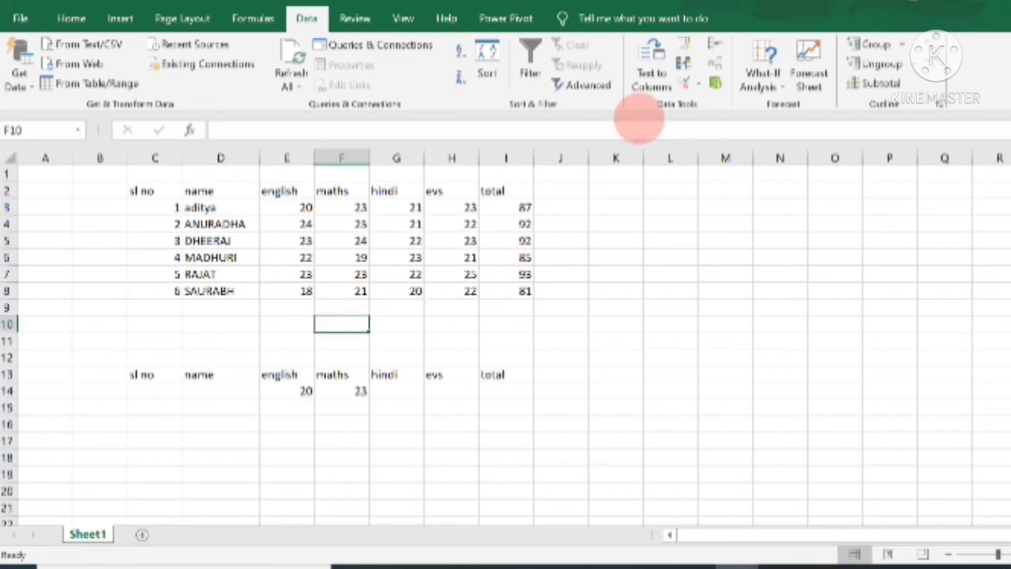